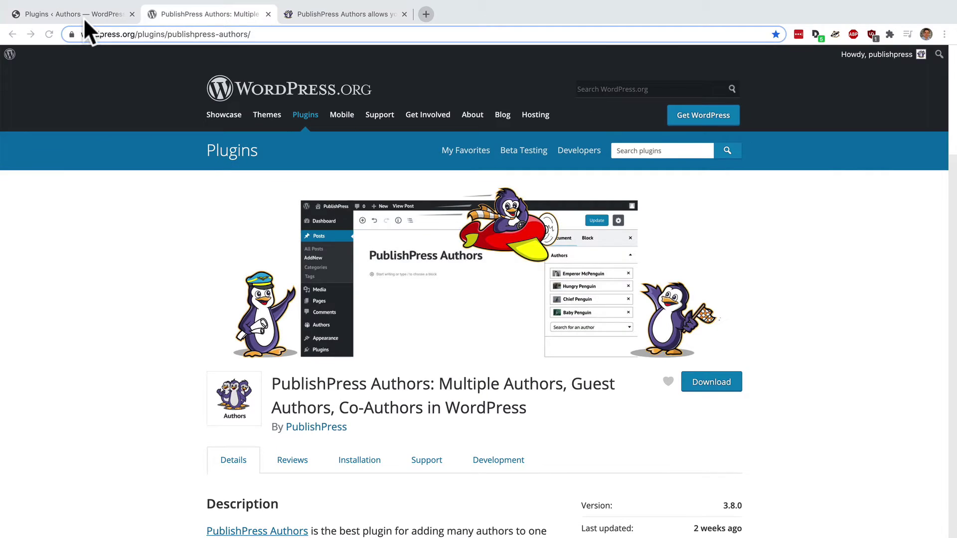
- Switch back to the site's admin Installed Plugins page from the Plugin Directory tab
{"action": "left_click", "coordinate": [83, 17]}
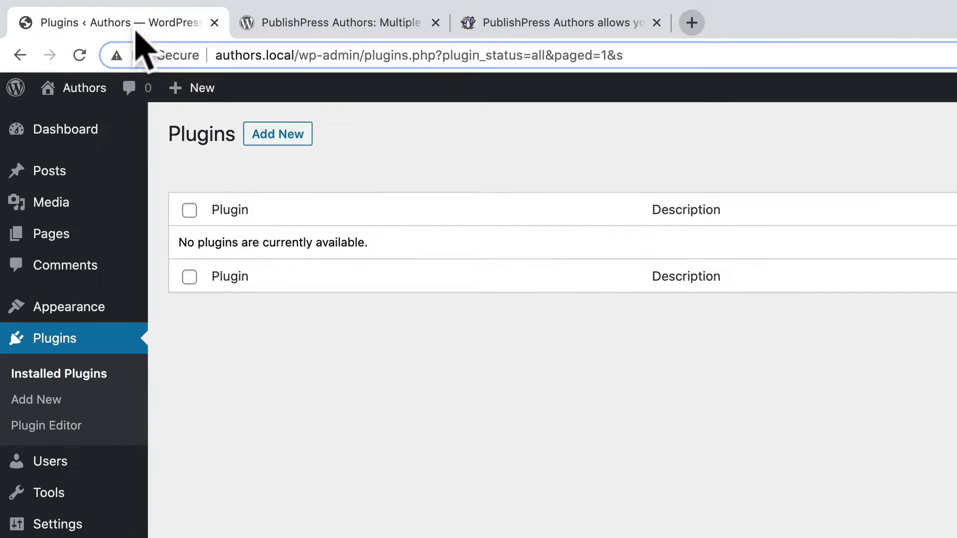
- Search 'publishpress authors', then install and activate PublishPress Authors 3.8.0
{"action": "left_click", "coordinate": [273, 136]}
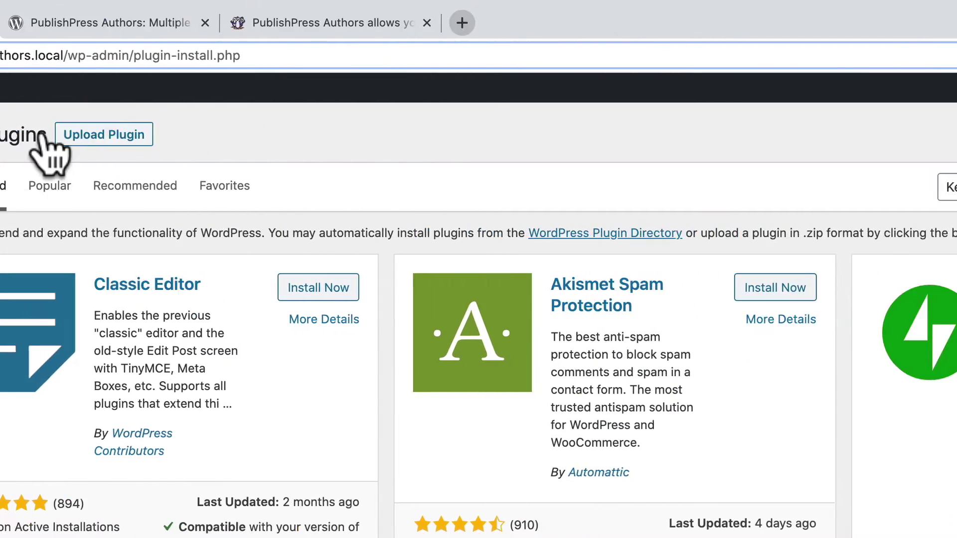
{"action": "left_click", "coordinate": [686, 178]}
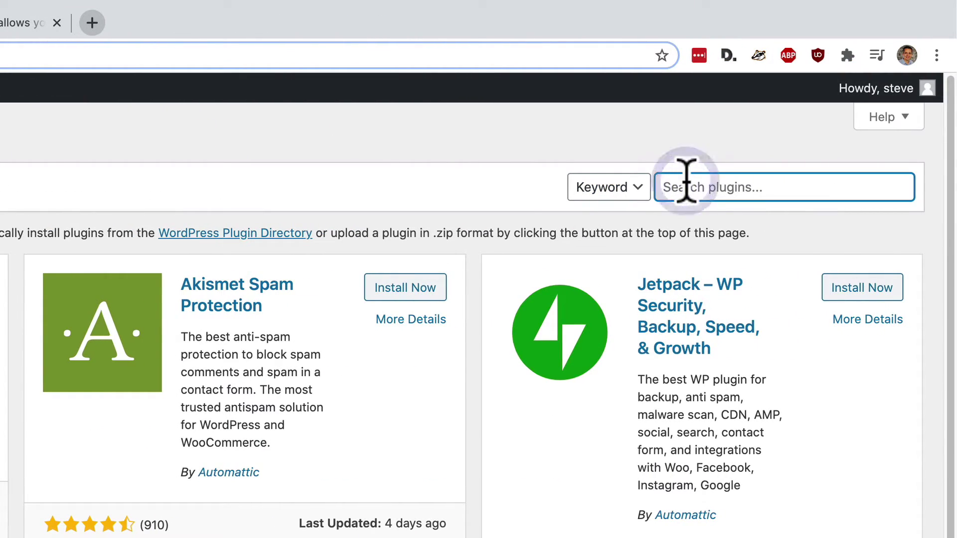
{"action": "type", "text": "publish"}
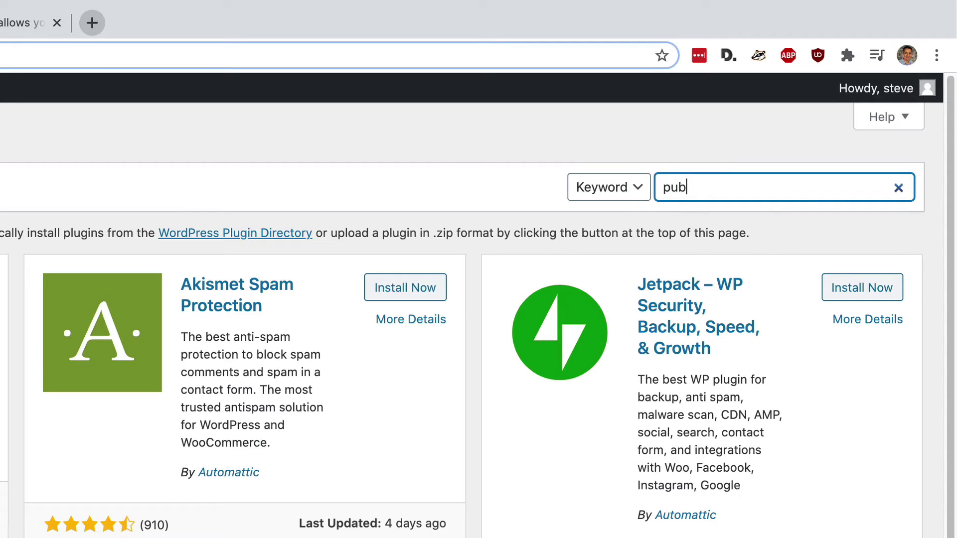
{"action": "type", "text": "press authors"}
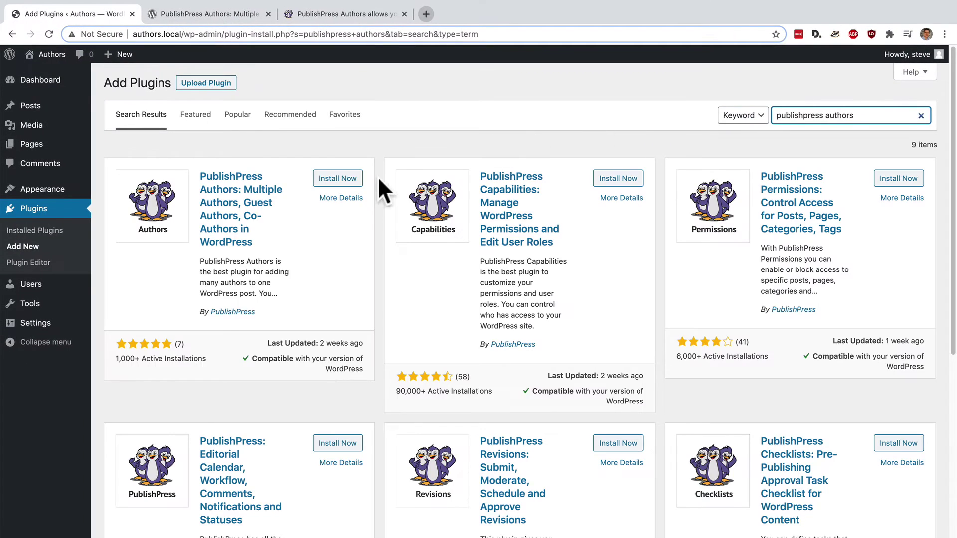
{"action": "left_click", "coordinate": [338, 179]}
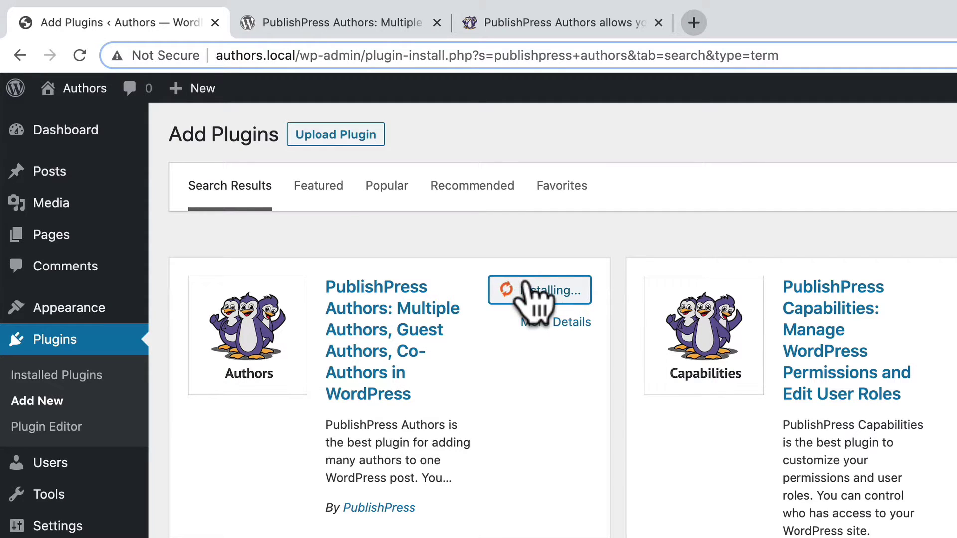
{"action": "left_click", "coordinate": [548, 292]}
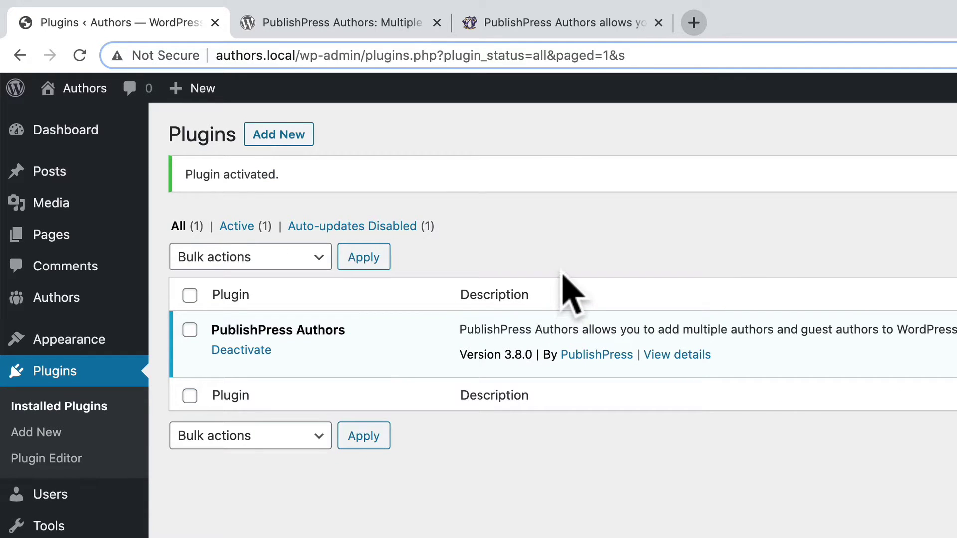
- Open the Authors page listing three existing authors beside the New author form
{"action": "mouse_move", "coordinate": [84, 305]}
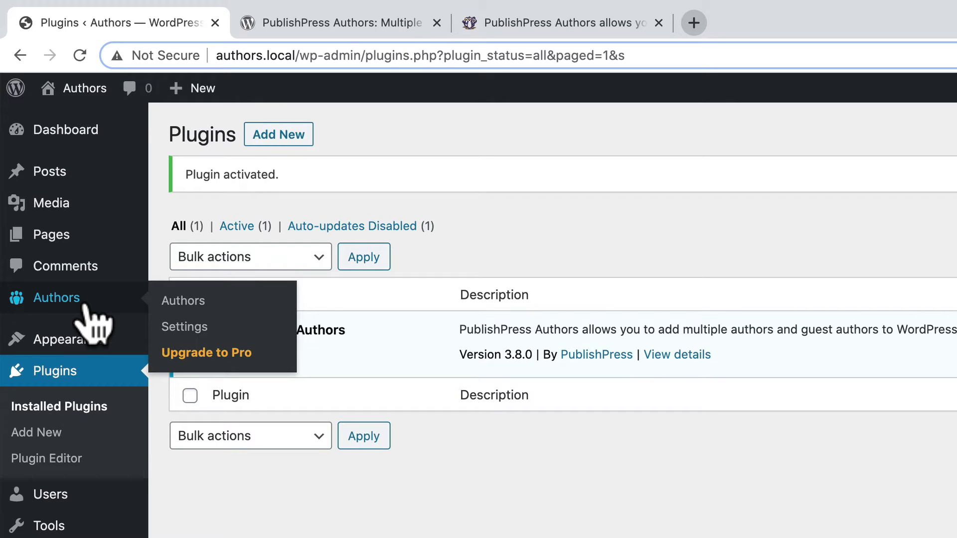
{"action": "left_click", "coordinate": [89, 305]}
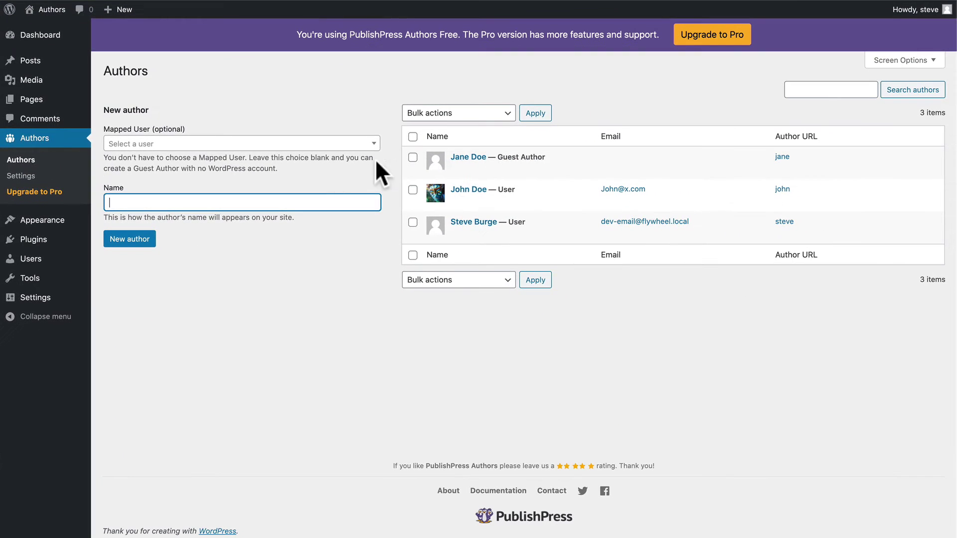
{"action": "mouse_move", "coordinate": [756, 356]}
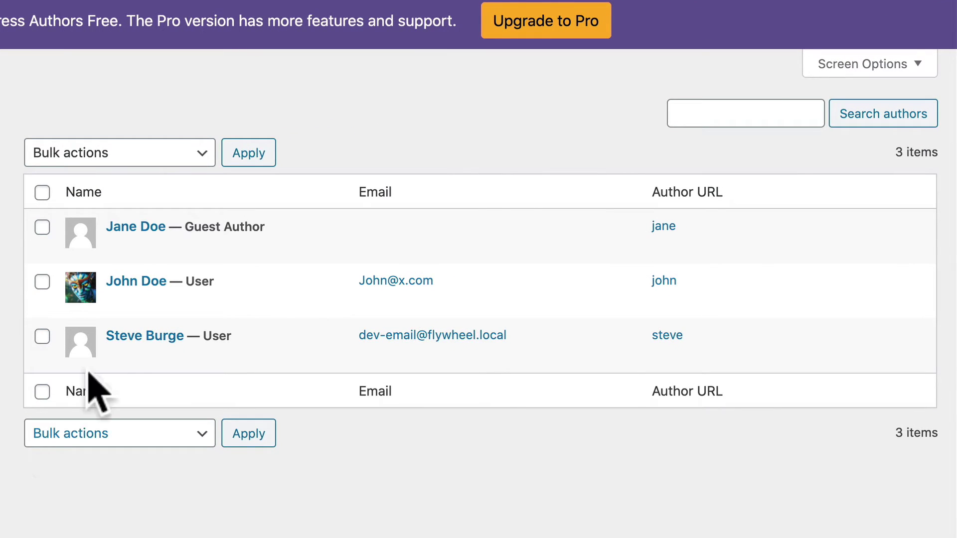
{"action": "mouse_move", "coordinate": [121, 231]}
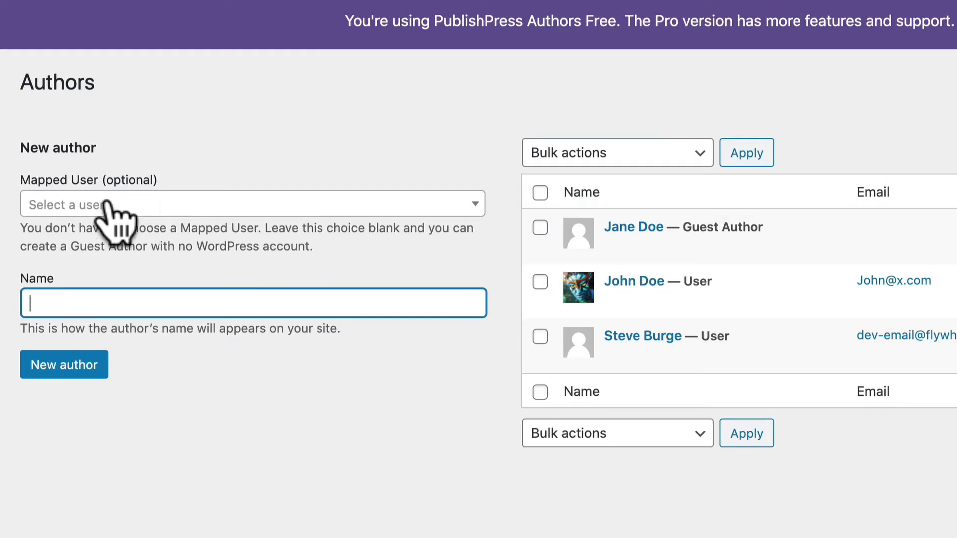
- Create a guest author named 'Guest User' with no mapped WordPress user
{"action": "left_click", "coordinate": [108, 205]}
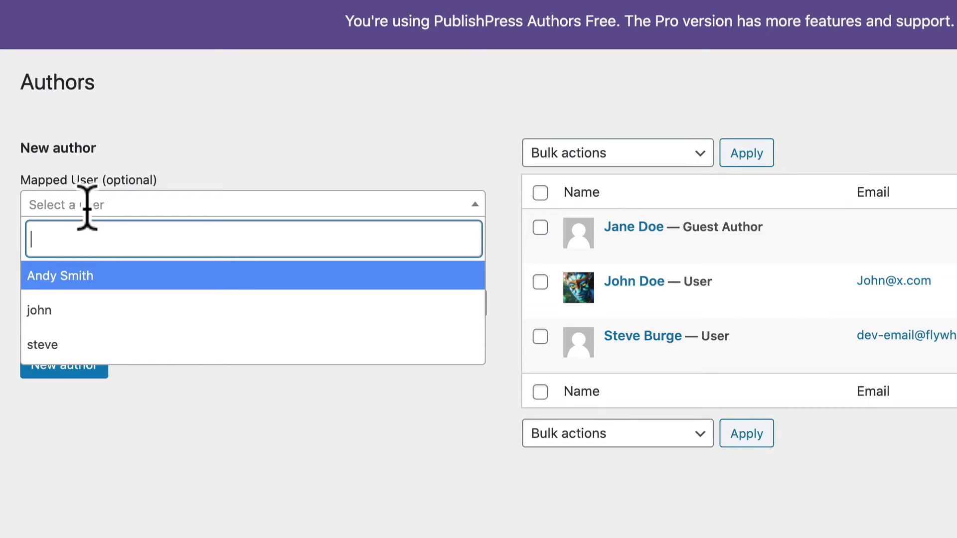
{"action": "left_click", "coordinate": [143, 121]}
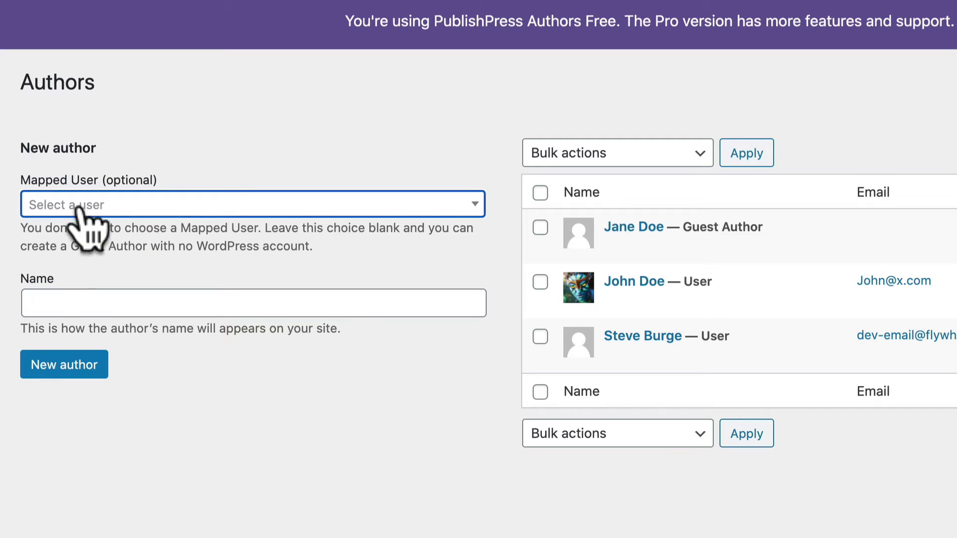
{"action": "left_click", "coordinate": [48, 307]}
{"action": "type", "text": "Gg"}
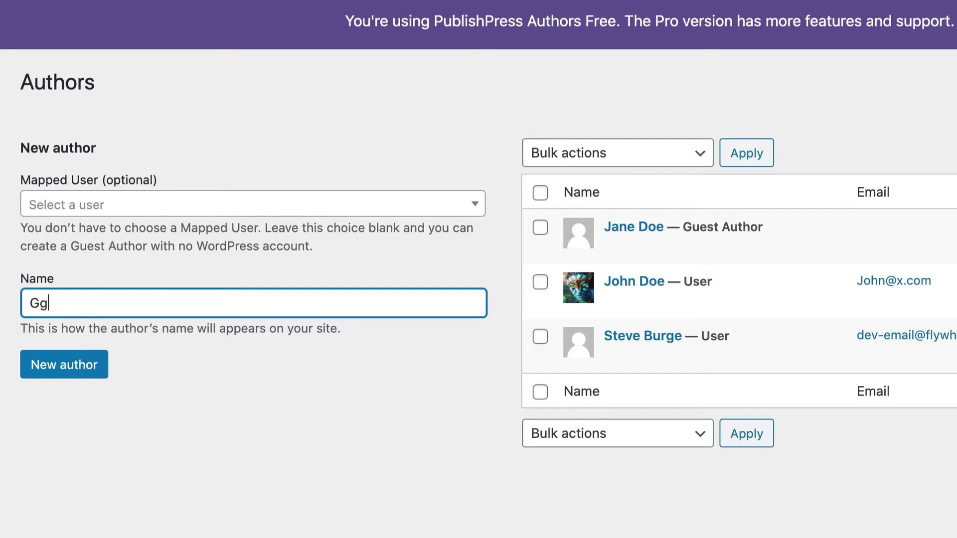
{"action": "key", "text": "BackSpace"}
{"action": "type", "text": "uest User"}
{"action": "left_click", "coordinate": [69, 377]}
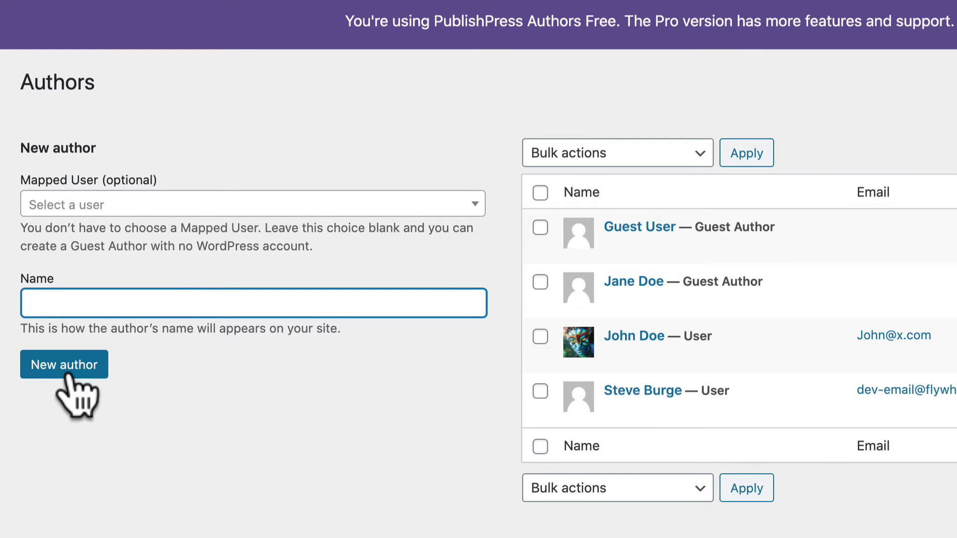
{"action": "mouse_move", "coordinate": [577, 224]}
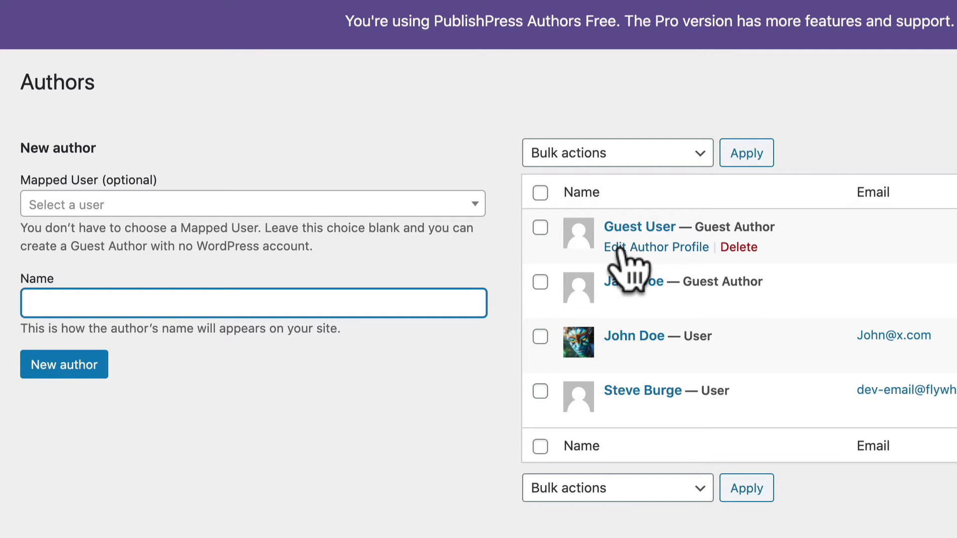
{"action": "left_click", "coordinate": [621, 247]}
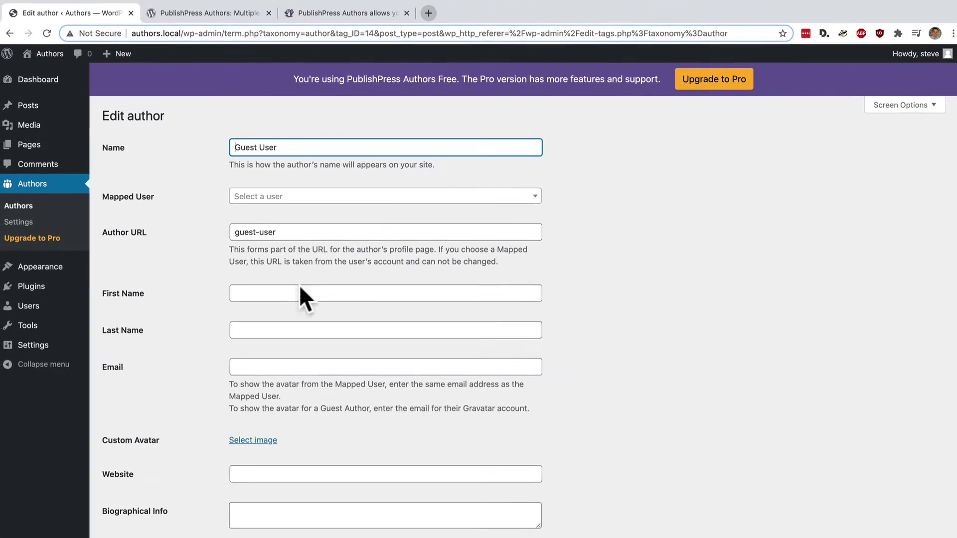
{"action": "left_click", "coordinate": [267, 293]}
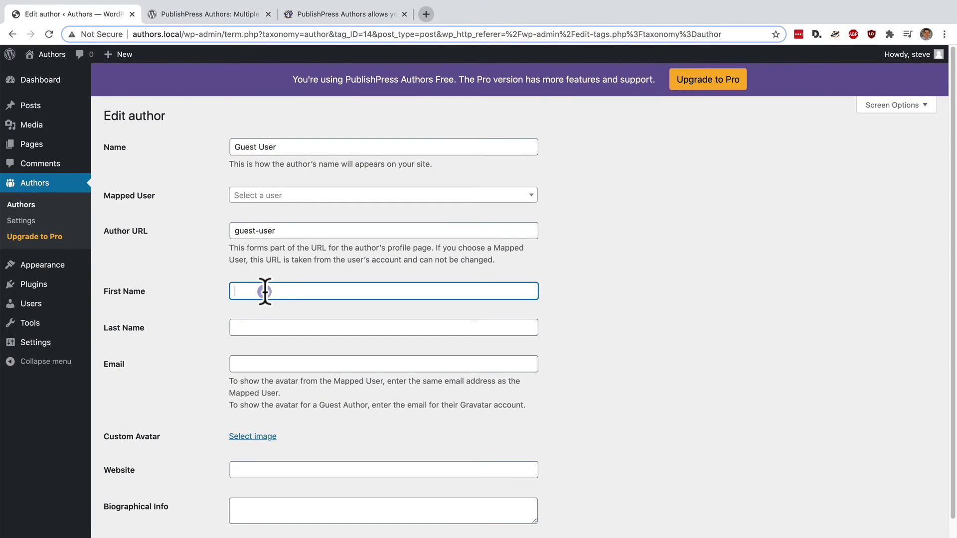
{"action": "key", "text": "Tab"}
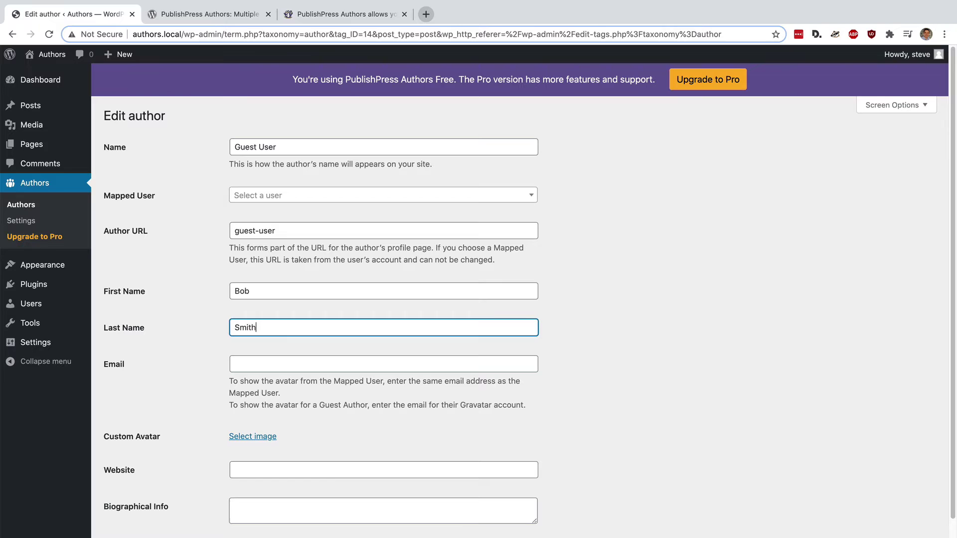
{"action": "left_click", "coordinate": [255, 363]}
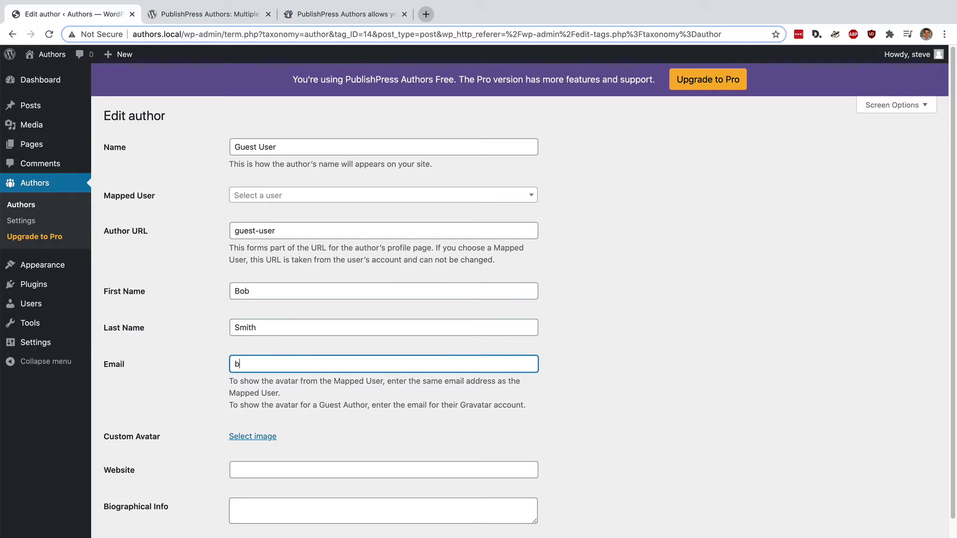
- Upload sam.jpeg from Desktop/Authors for Video and set it as the custom avatar
{"action": "left_click", "coordinate": [259, 437]}
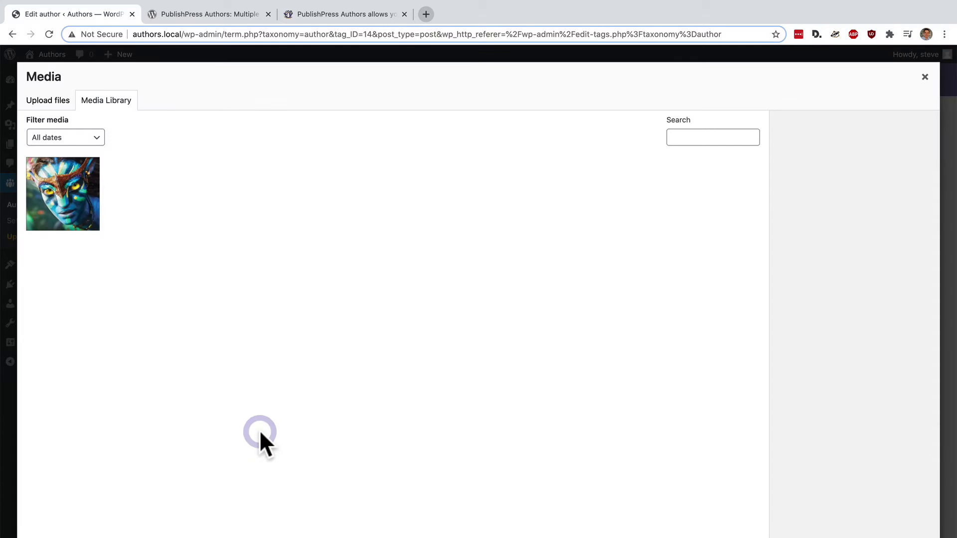
{"action": "left_click", "coordinate": [48, 100]}
{"action": "left_click", "coordinate": [476, 305]}
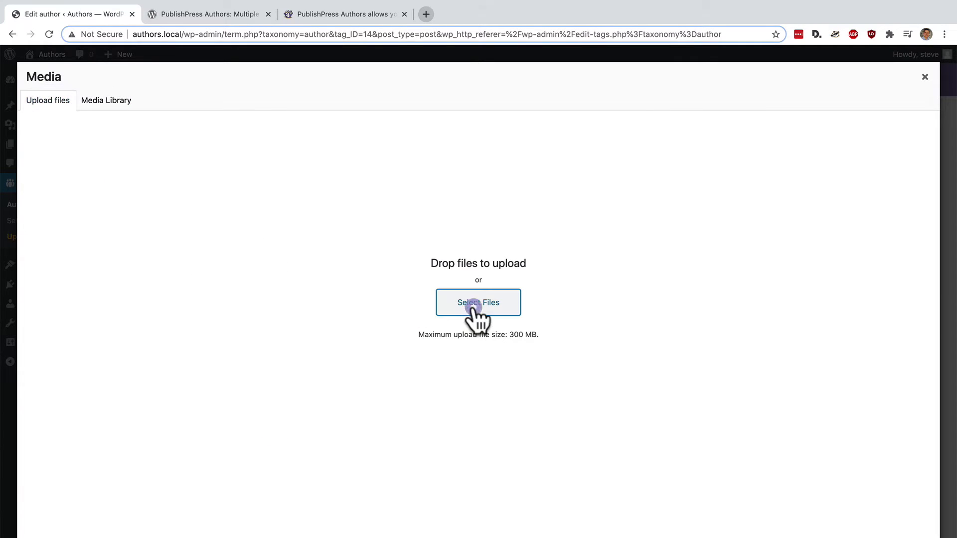
{"action": "left_click", "coordinate": [284, 60]}
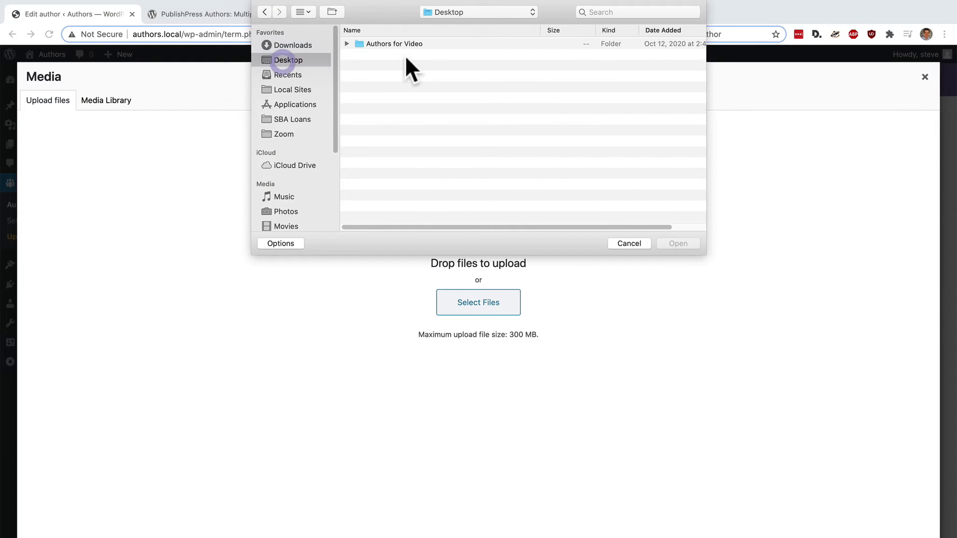
{"action": "left_click", "coordinate": [401, 44]}
{"action": "left_click", "coordinate": [346, 44]}
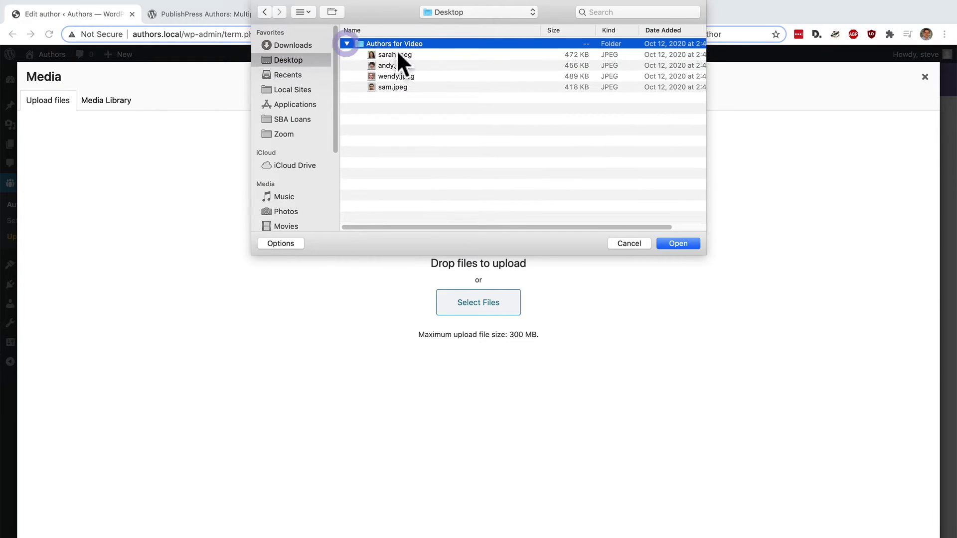
{"action": "left_click", "coordinate": [386, 88]}
{"action": "left_click", "coordinate": [675, 242]}
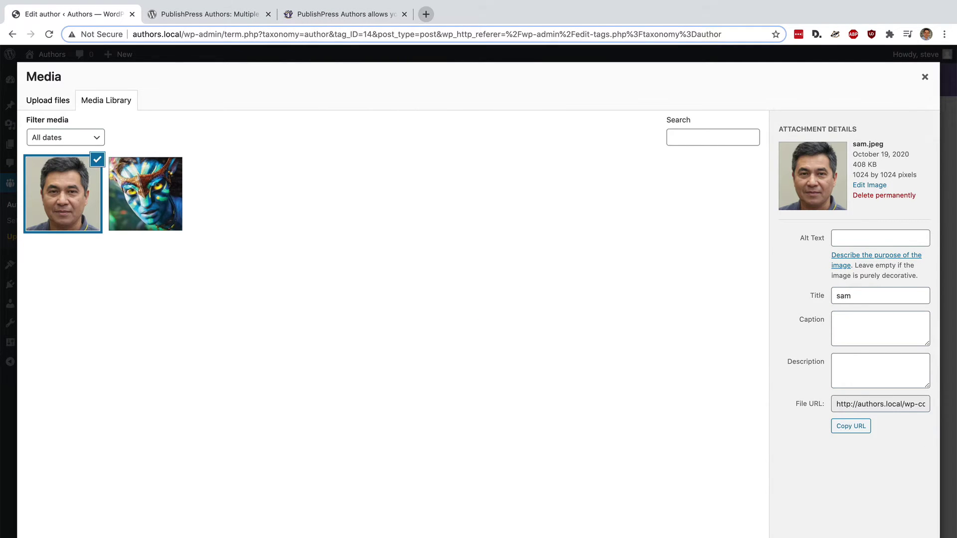
{"action": "left_click", "coordinate": [912, 497]}
{"action": "scroll", "coordinate": [701, 363], "scroll_direction": "down", "scroll_amount": 2}
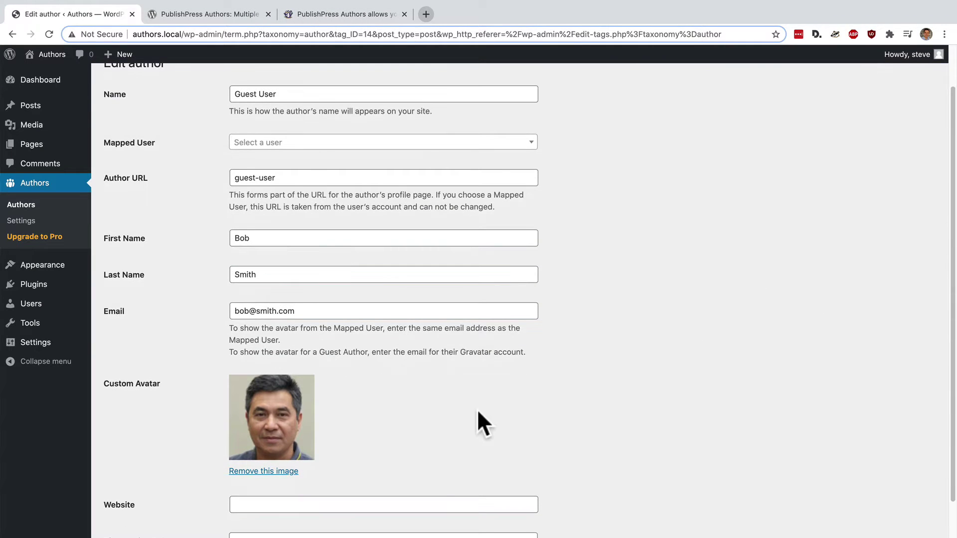
{"action": "scroll", "coordinate": [432, 417], "scroll_direction": "down", "scroll_amount": 2}
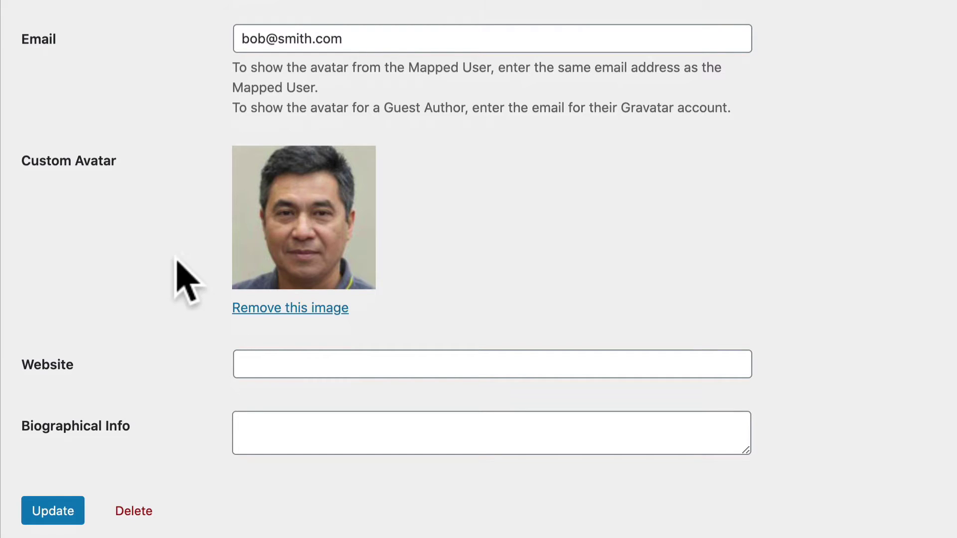
{"action": "left_click", "coordinate": [43, 513]}
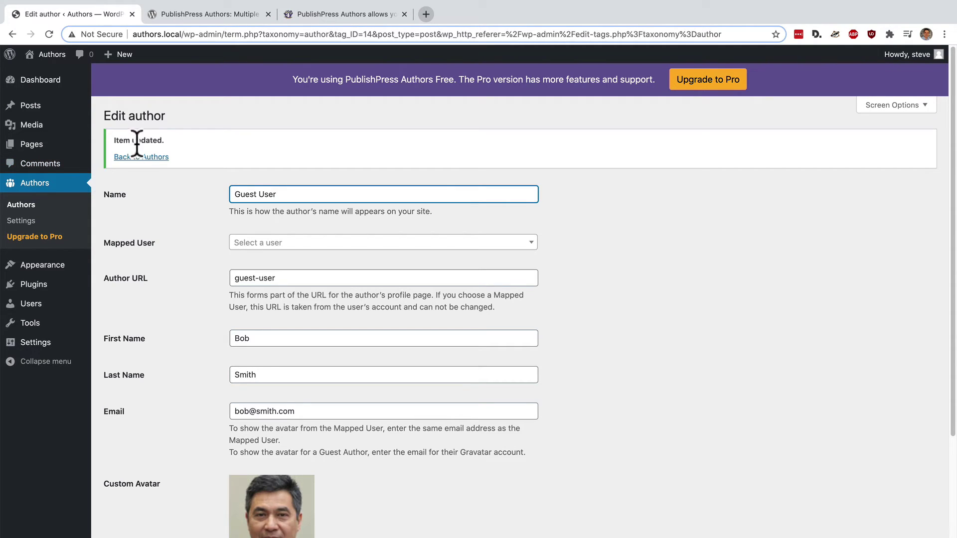
{"action": "left_click", "coordinate": [131, 157]}
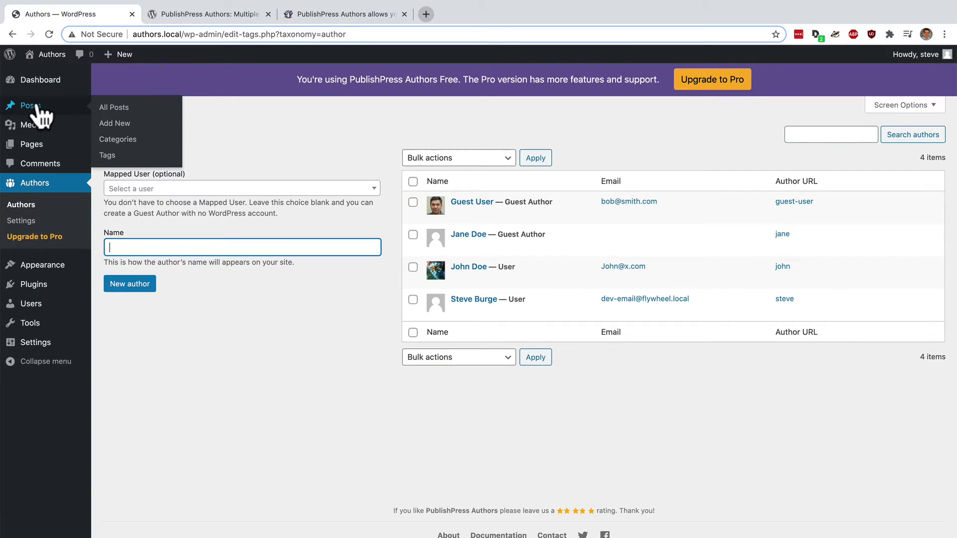
- Start a new post in the block editor titled 'My New Post'
{"action": "left_click", "coordinate": [39, 106]}
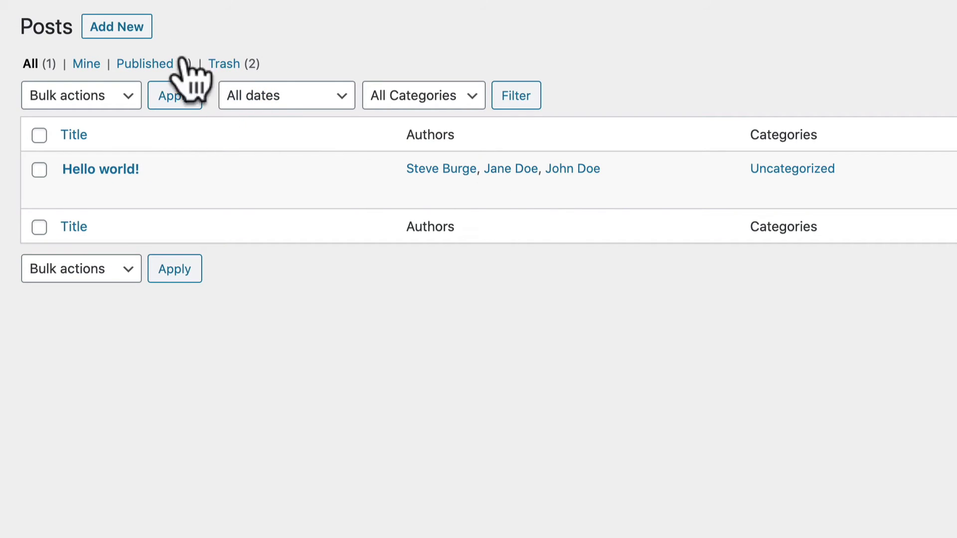
{"action": "left_click", "coordinate": [122, 27]}
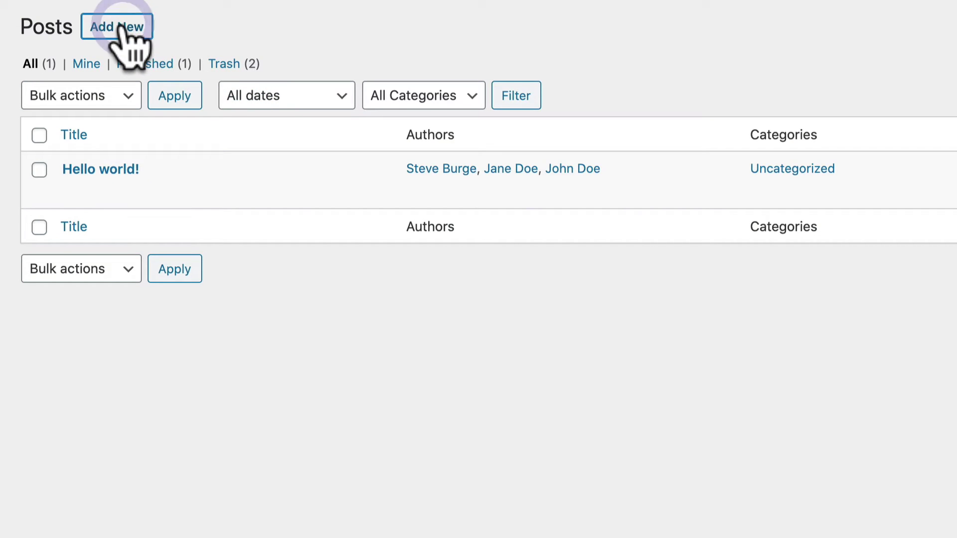
{"action": "left_click", "coordinate": [120, 27]}
{"action": "type", "text": "M"}
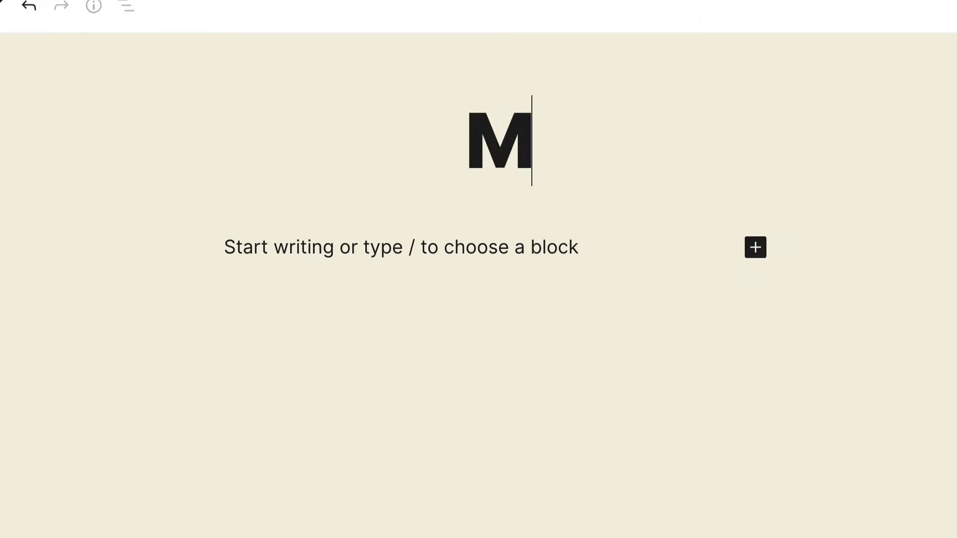
{"action": "type", "text": "y New Pos"}
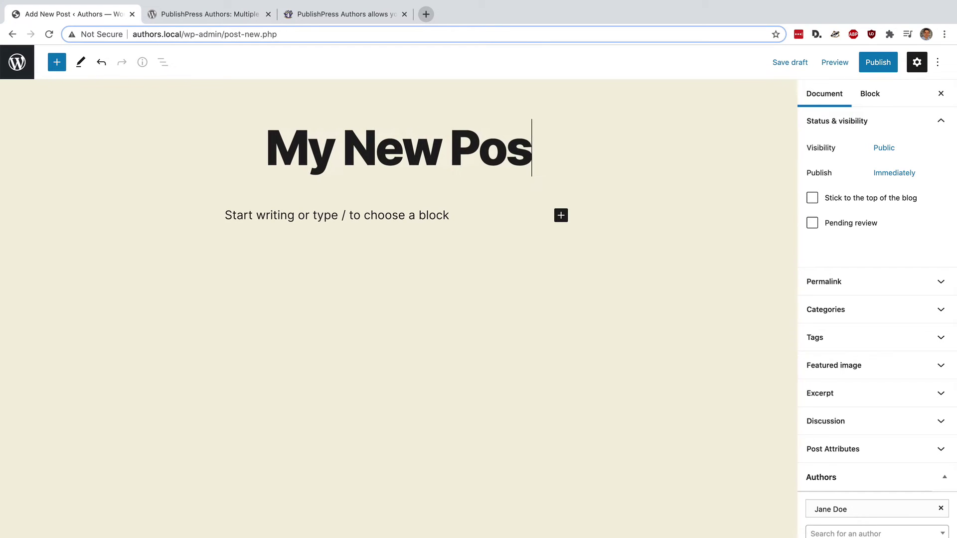
{"action": "type", "text": "t"}
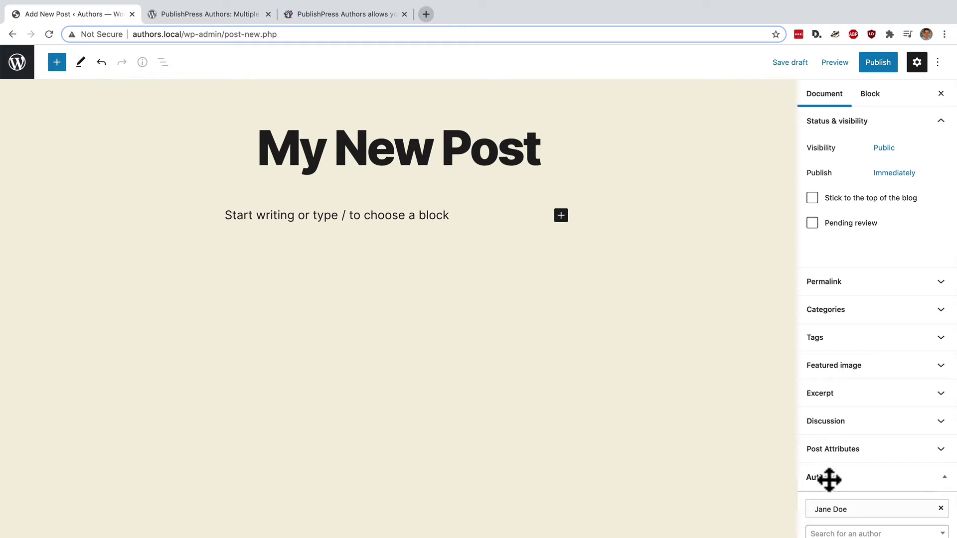
- Add three co-authors including Guest User, then drag the author tags into the desired order
{"action": "left_click", "coordinate": [822, 534]}
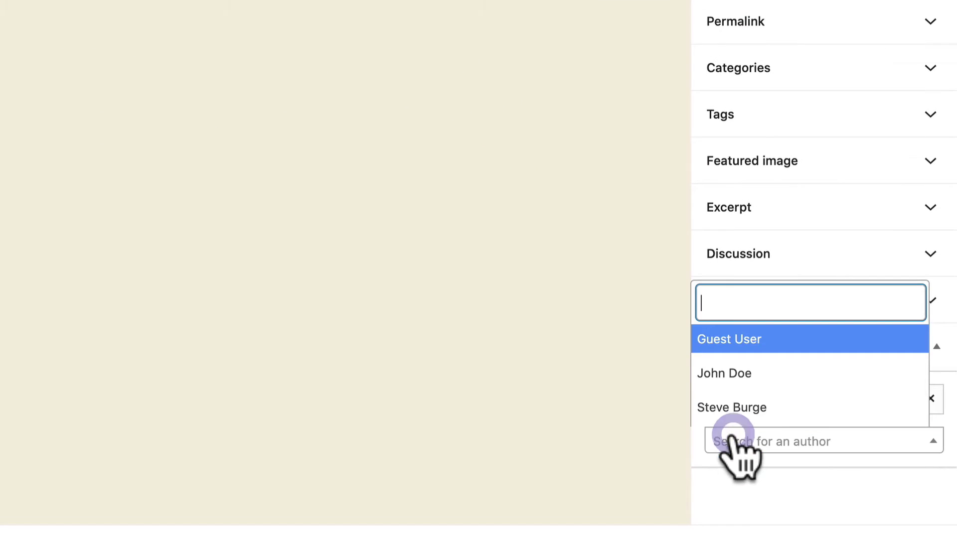
{"action": "left_click", "coordinate": [732, 386]}
{"action": "left_click", "coordinate": [741, 496]}
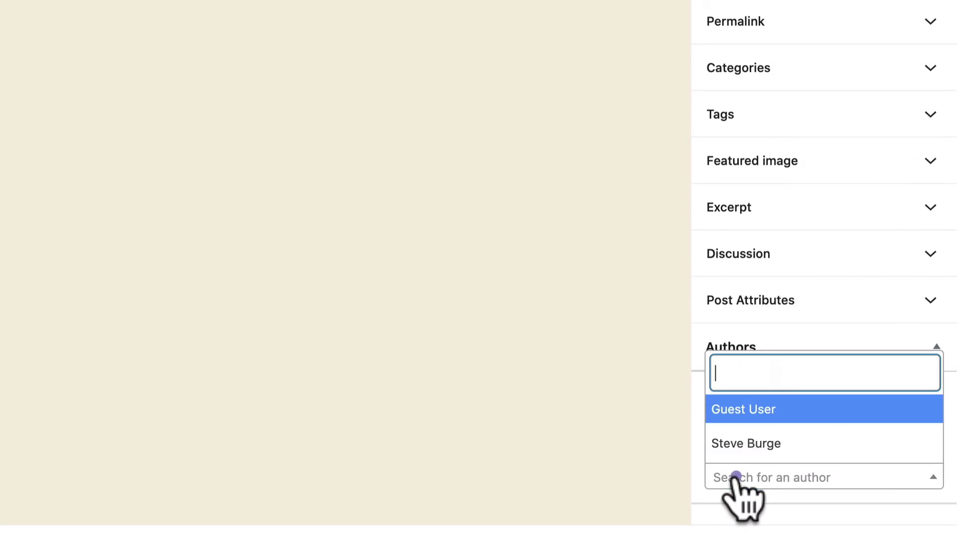
{"action": "left_click", "coordinate": [732, 443]}
{"action": "left_click", "coordinate": [743, 511]}
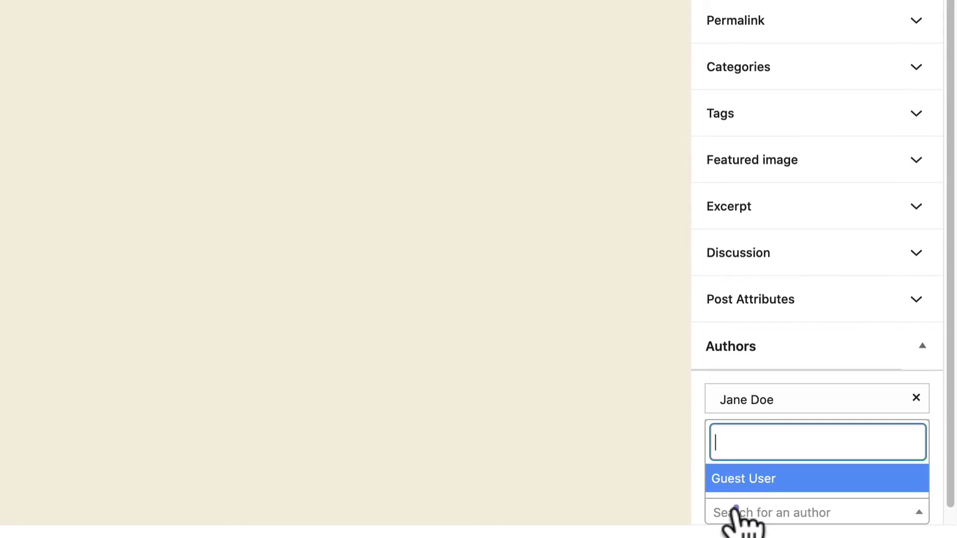
{"action": "left_click", "coordinate": [733, 478]}
{"action": "left_click_drag", "start_coordinate": [748, 464], "coordinate": [749, 364]}
{"action": "left_click_drag", "start_coordinate": [752, 427], "coordinate": [748, 353]}
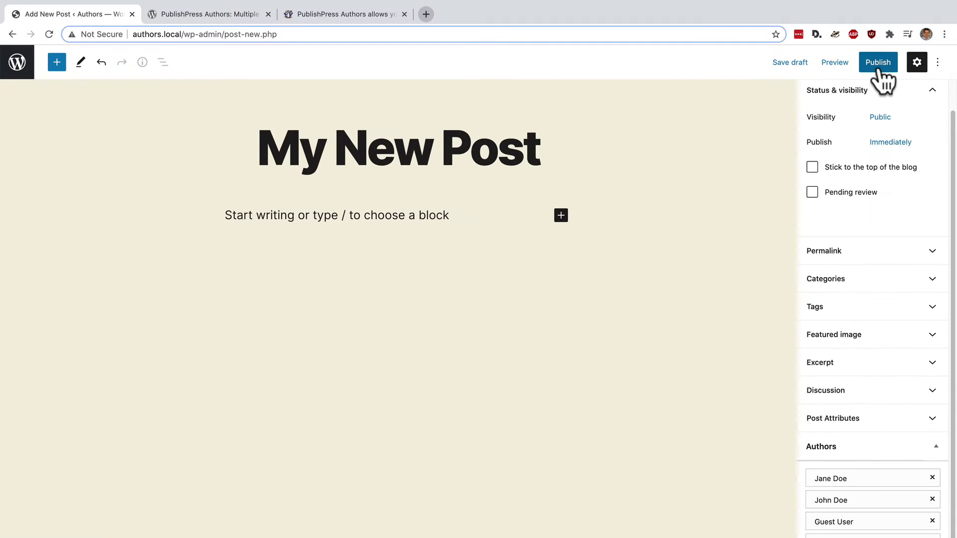
{"action": "left_click", "coordinate": [879, 71]}
- Publish 'My New Post' and view it live with its four authors listed
{"action": "left_click", "coordinate": [842, 65]}
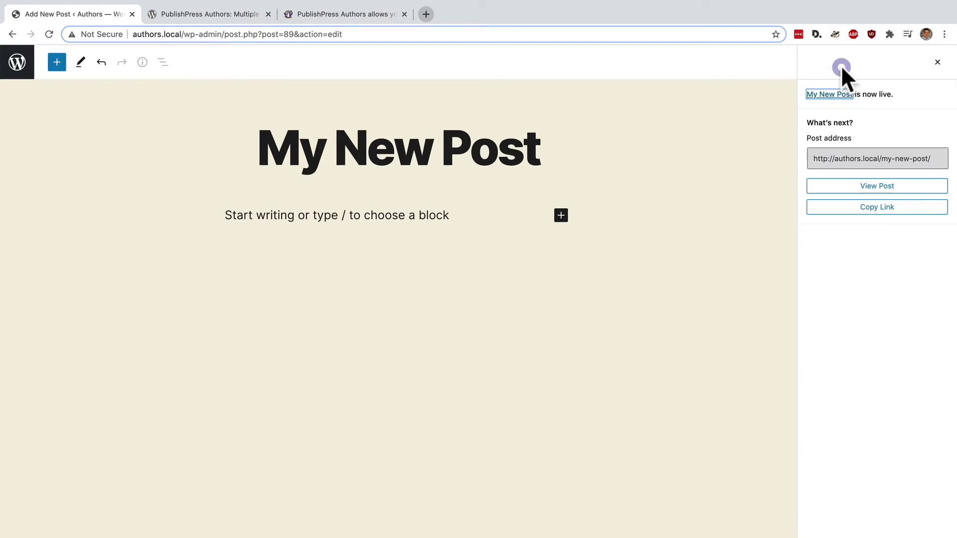
{"action": "left_click", "coordinate": [854, 186]}
{"action": "scroll", "coordinate": [623, 289], "scroll_direction": "down", "scroll_amount": 3}
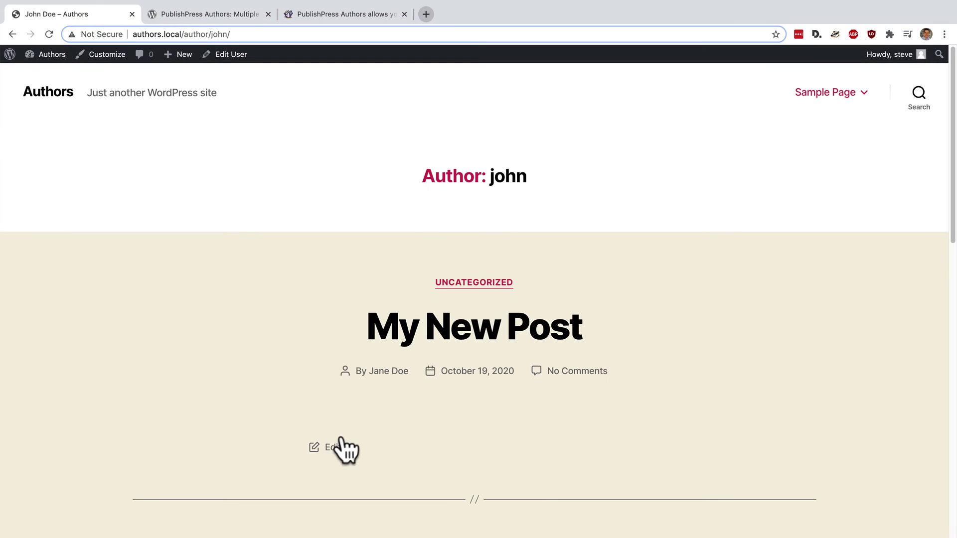
- Scroll the author archive, then go back to the live My New Post page
{"action": "scroll", "coordinate": [341, 436], "scroll_direction": "down", "scroll_amount": 3}
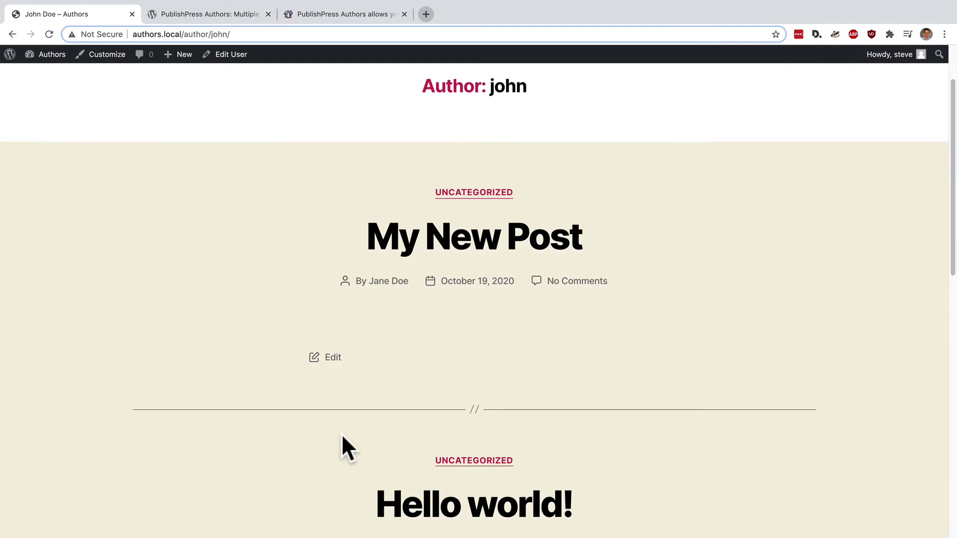
{"action": "left_click", "coordinate": [12, 34]}
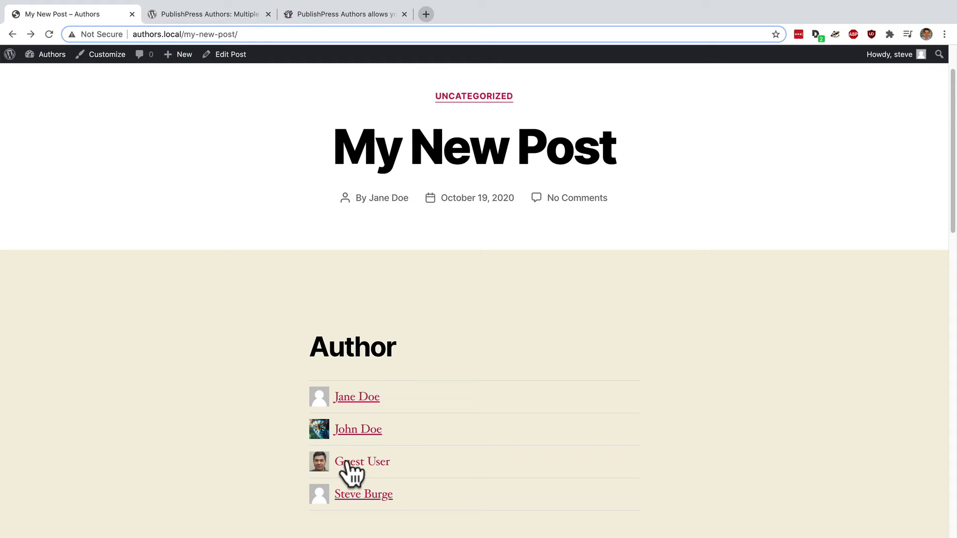
- Open the Display tab of the Authors plugin settings from the admin Dashboard
{"action": "mouse_move", "coordinate": [52, 54]}
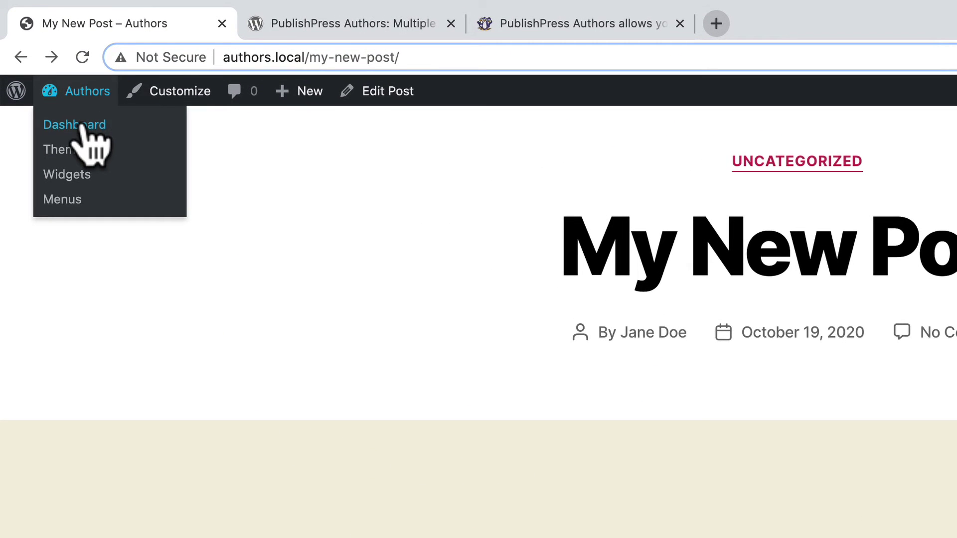
{"action": "left_click", "coordinate": [81, 126]}
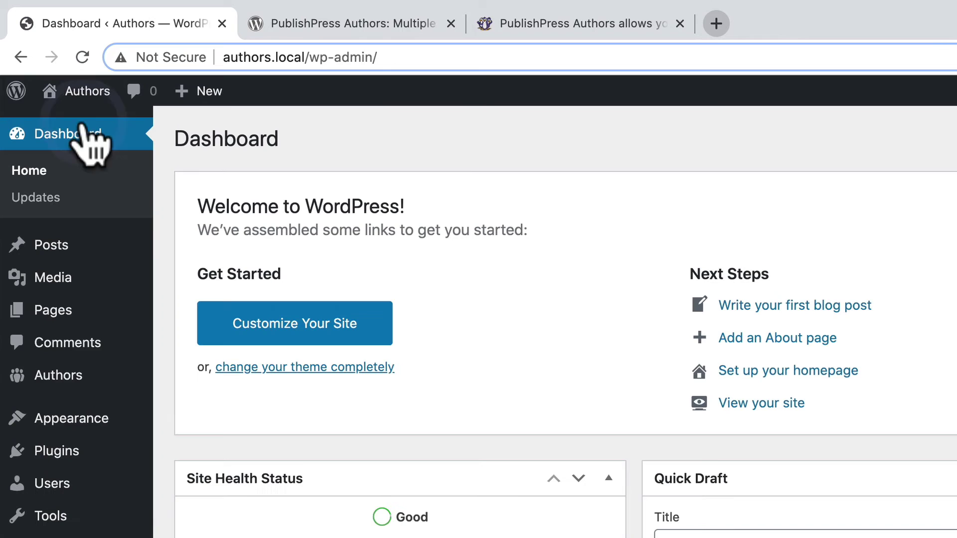
{"action": "mouse_move", "coordinate": [44, 379]}
{"action": "left_click", "coordinate": [179, 405]}
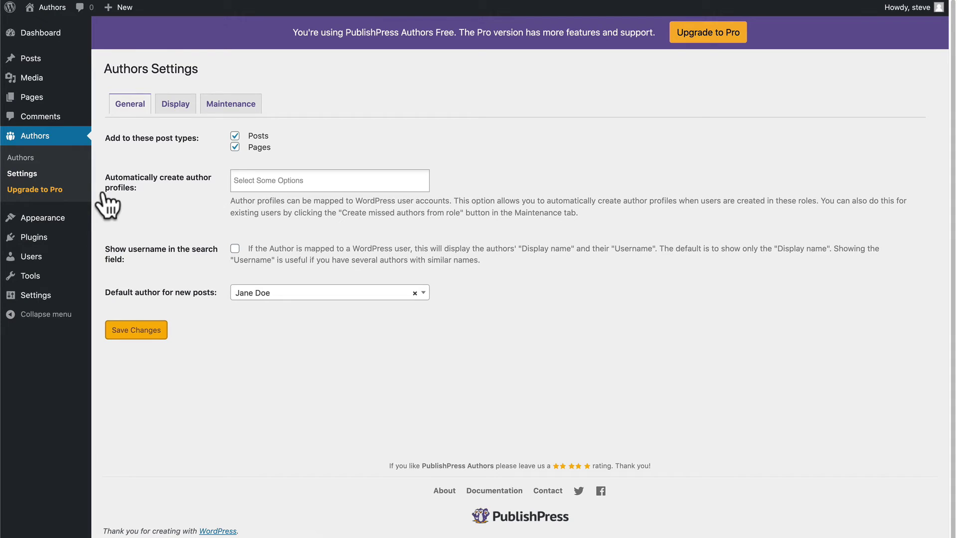
{"action": "left_click", "coordinate": [186, 107]}
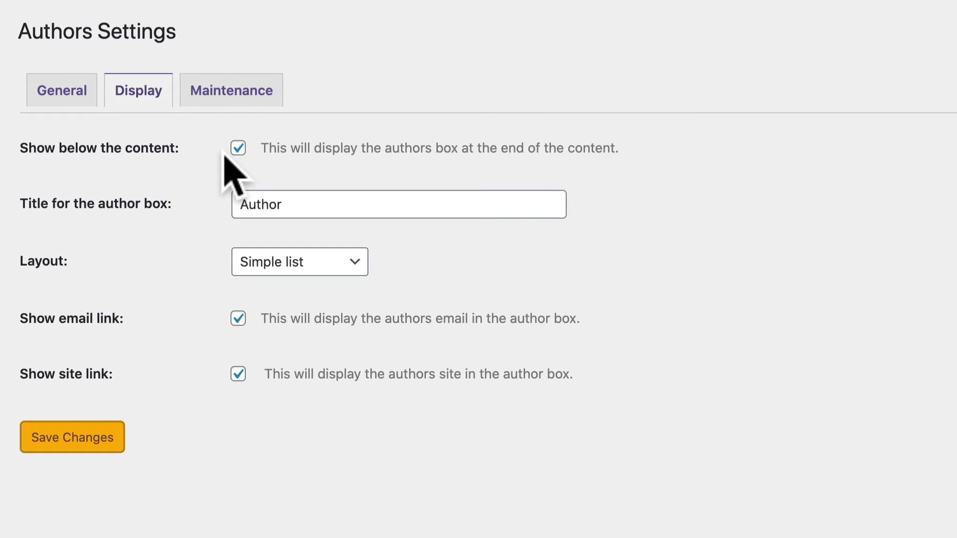
- Turn off 'Show below the content' and change the author box title to 'Authors'
{"action": "left_click", "coordinate": [238, 148]}
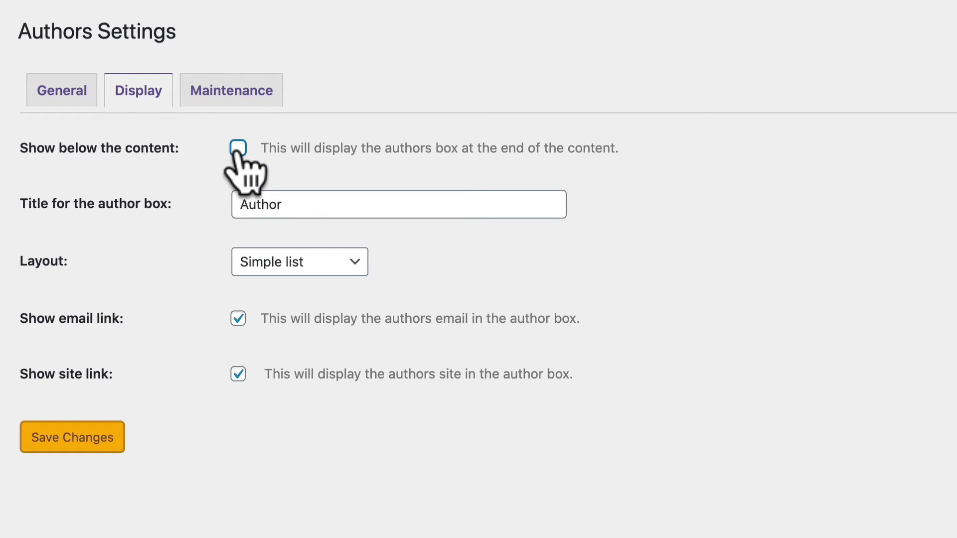
{"action": "left_click", "coordinate": [303, 204]}
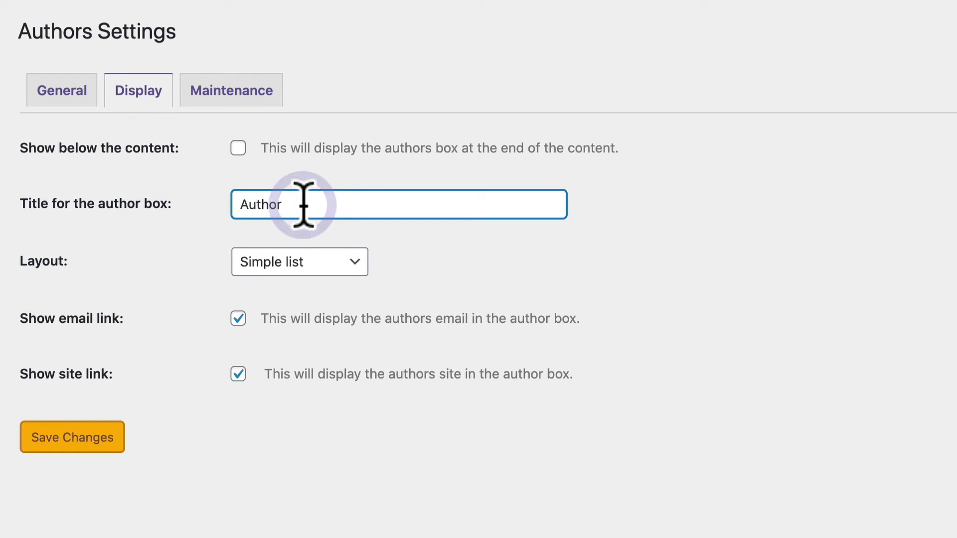
{"action": "type", "text": "s"}
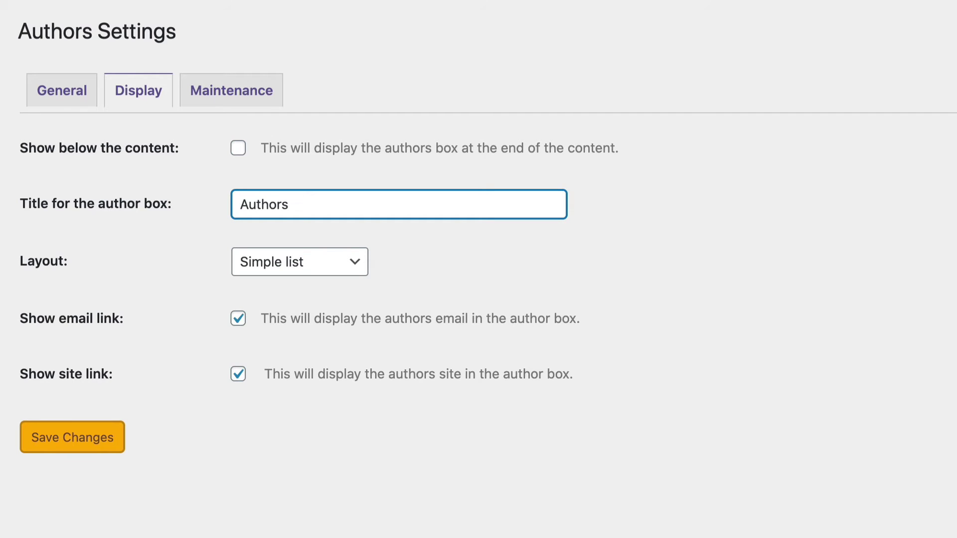
- Set the author box layout to Boxed and save the settings
{"action": "left_click", "coordinate": [272, 268]}
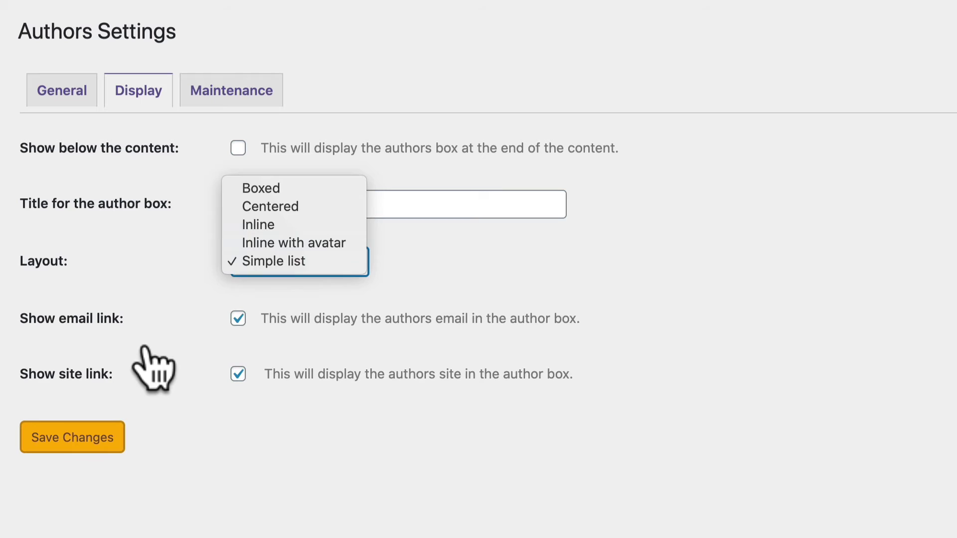
{"action": "left_click", "coordinate": [134, 333]}
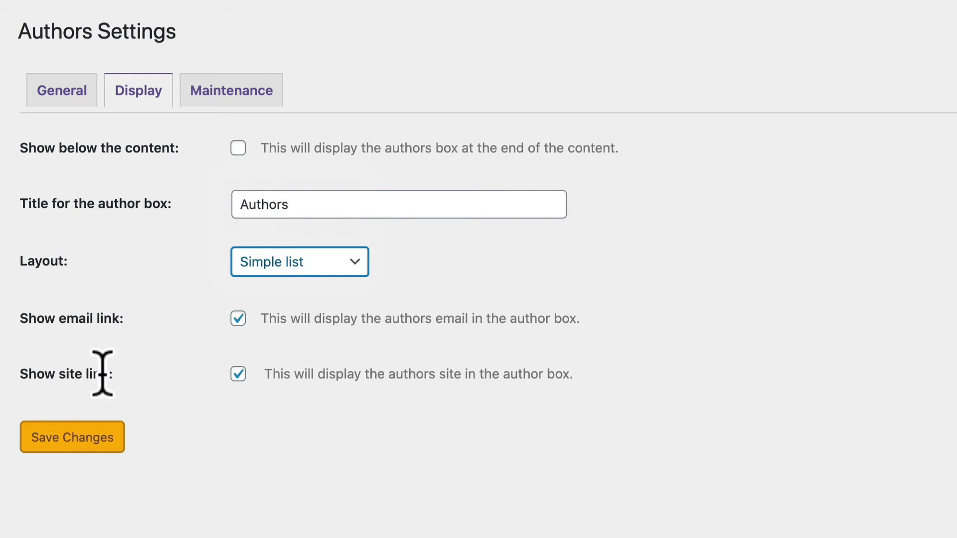
{"action": "left_click", "coordinate": [262, 259]}
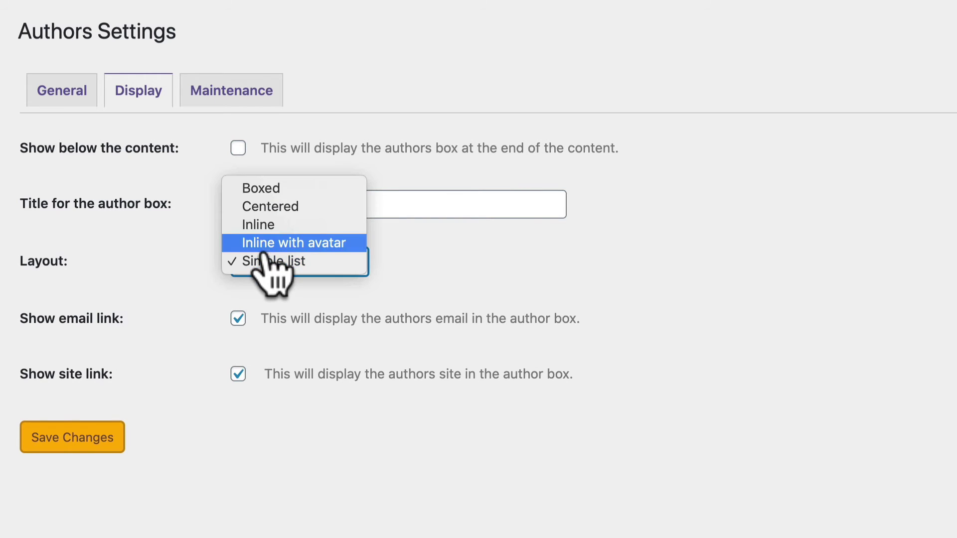
{"action": "left_click", "coordinate": [268, 191]}
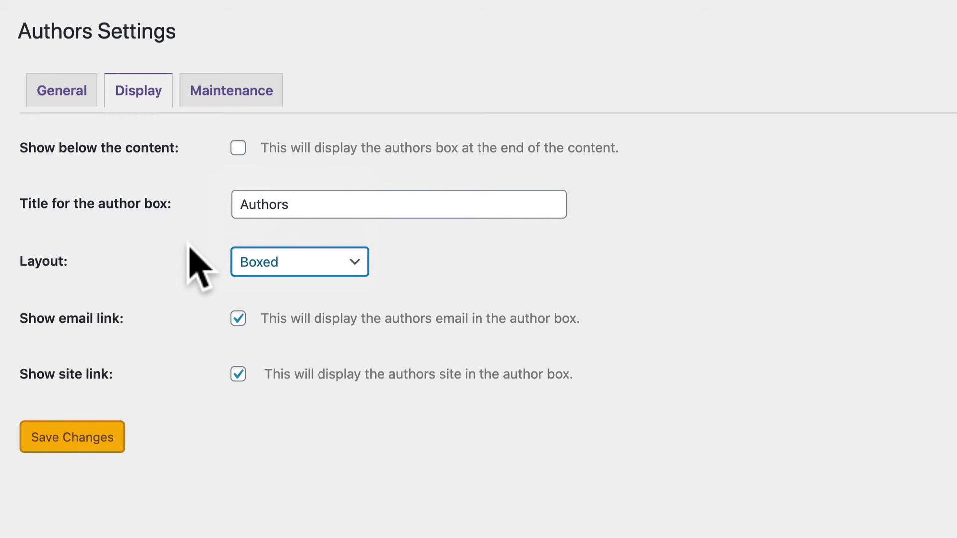
{"action": "left_click", "coordinate": [90, 442]}
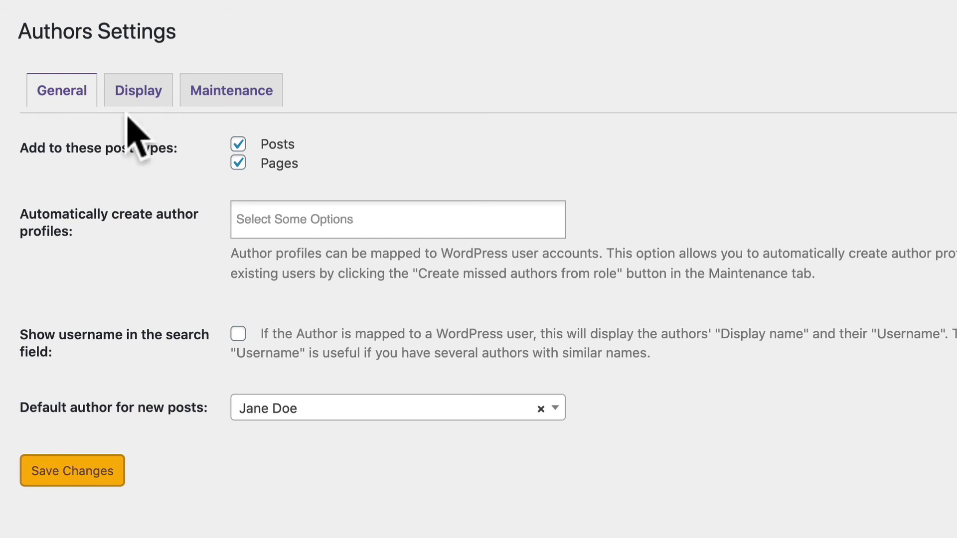
- Re-enable 'Show below the content' in the Display options and save the settings
{"action": "left_click", "coordinate": [142, 90]}
{"action": "left_click", "coordinate": [237, 148]}
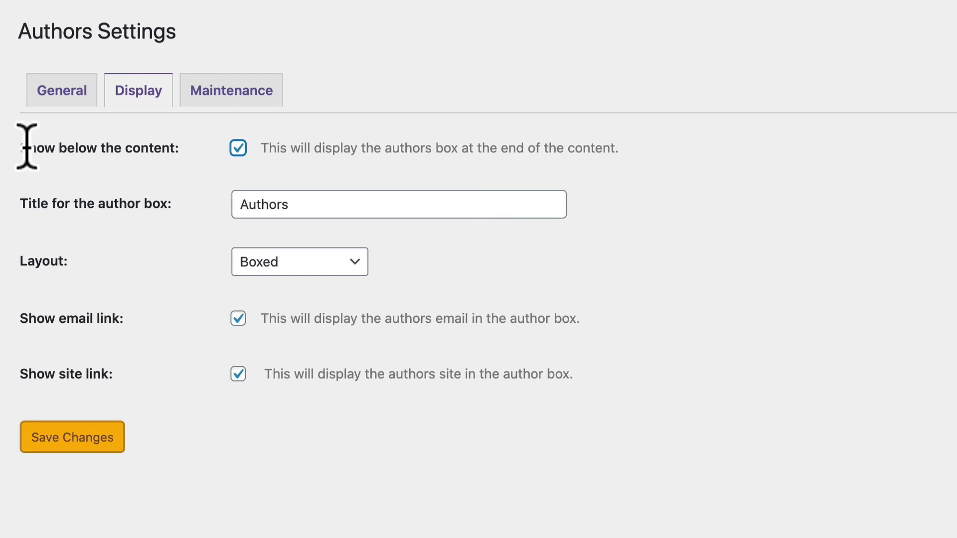
{"action": "left_click", "coordinate": [79, 438]}
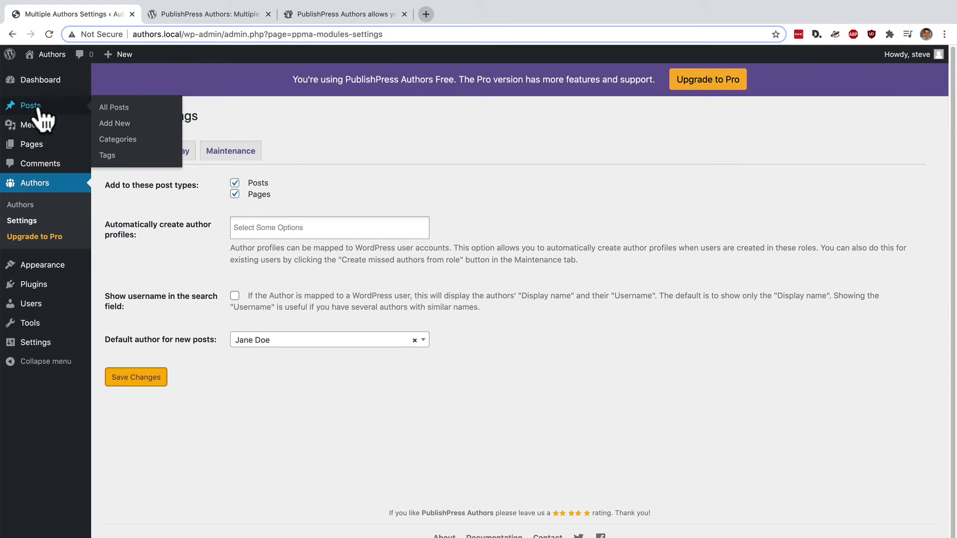
- View My New Post live from the Posts list and scroll to its Boxed author profiles
{"action": "left_click", "coordinate": [38, 107]}
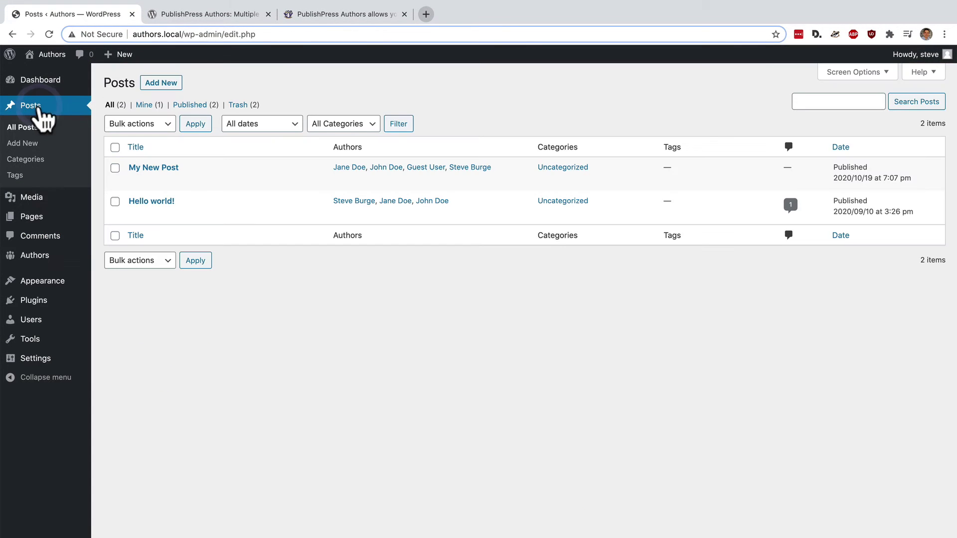
{"action": "mouse_move", "coordinate": [153, 188]}
{"action": "left_click", "coordinate": [224, 181]}
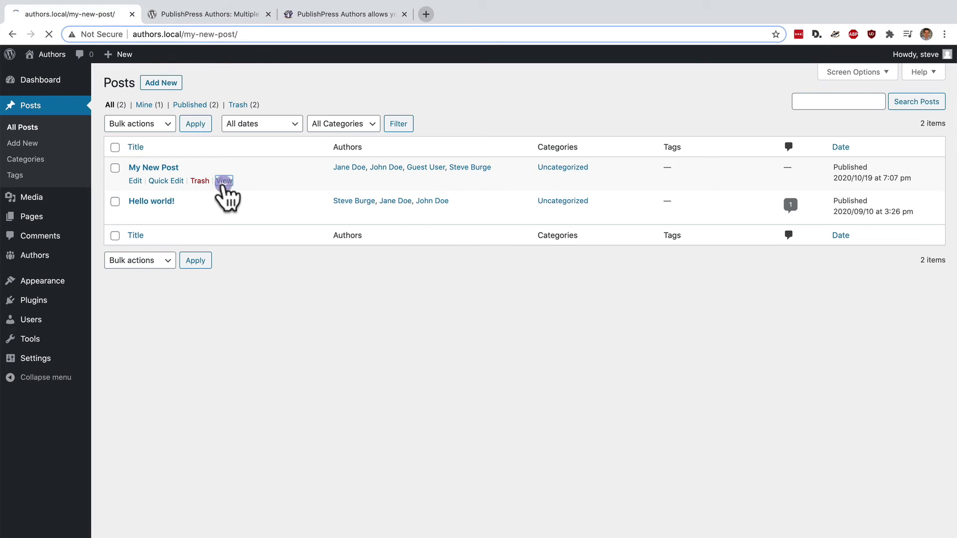
{"action": "scroll", "coordinate": [222, 274], "scroll_direction": "down", "scroll_amount": 3}
{"action": "scroll", "coordinate": [222, 274], "scroll_direction": "down", "scroll_amount": 5}
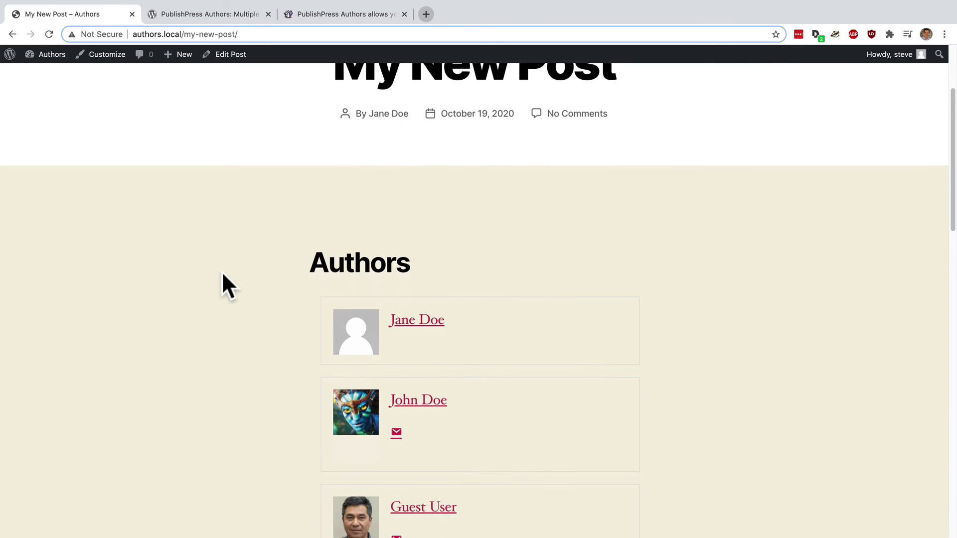
{"action": "scroll", "coordinate": [223, 273], "scroll_direction": "down", "scroll_amount": 1}
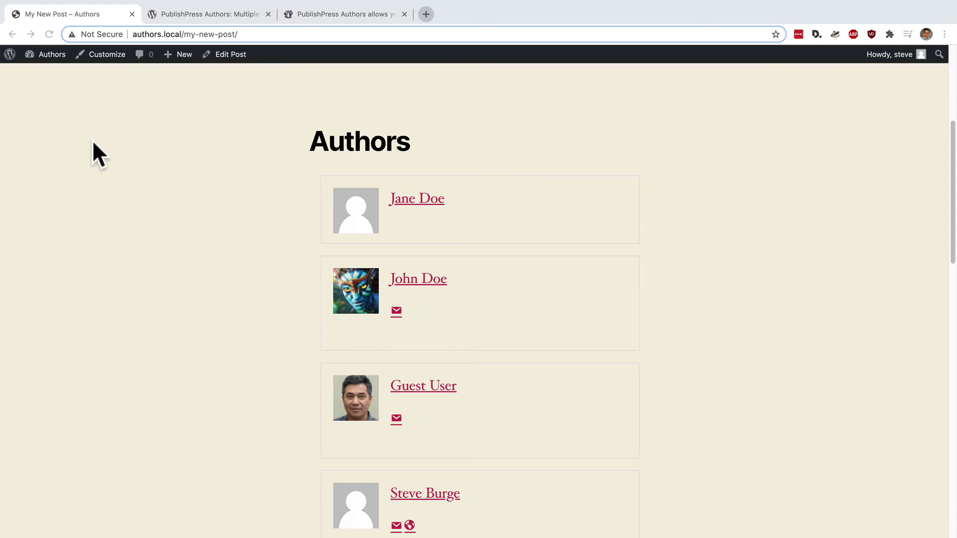
- Add the Authors List and Post Author widgets to Footer #1 on the Widgets page
{"action": "mouse_move", "coordinate": [39, 51]}
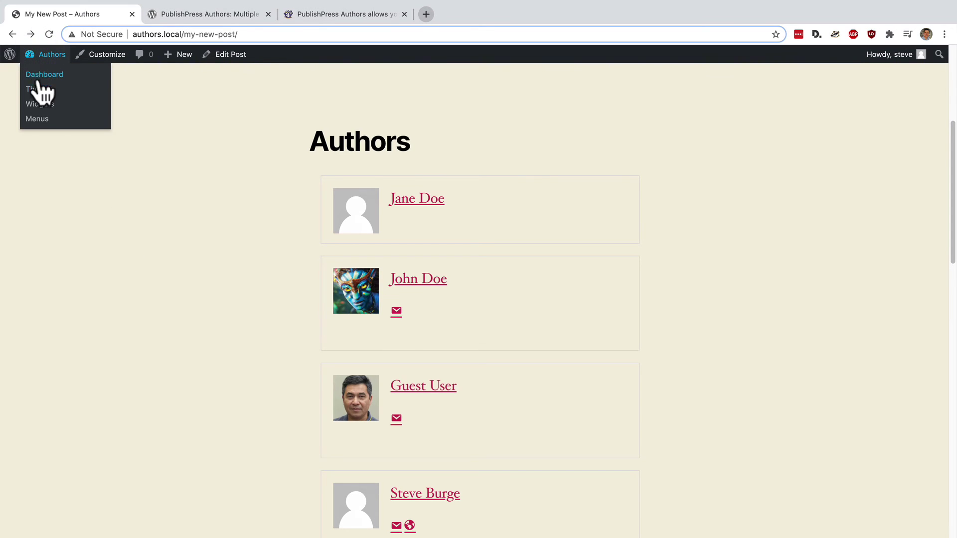
{"action": "left_click", "coordinate": [39, 104]}
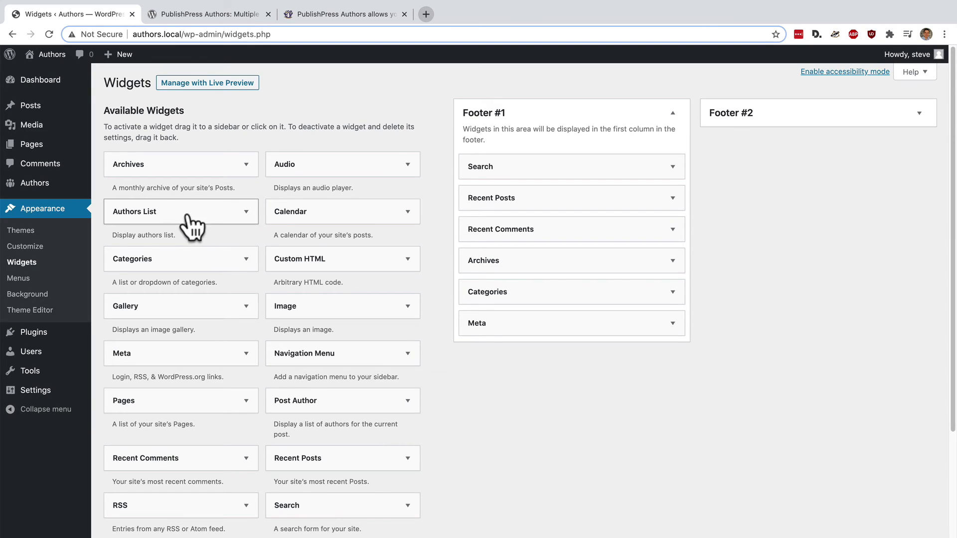
{"action": "left_click_drag", "start_coordinate": [202, 218], "coordinate": [599, 148]}
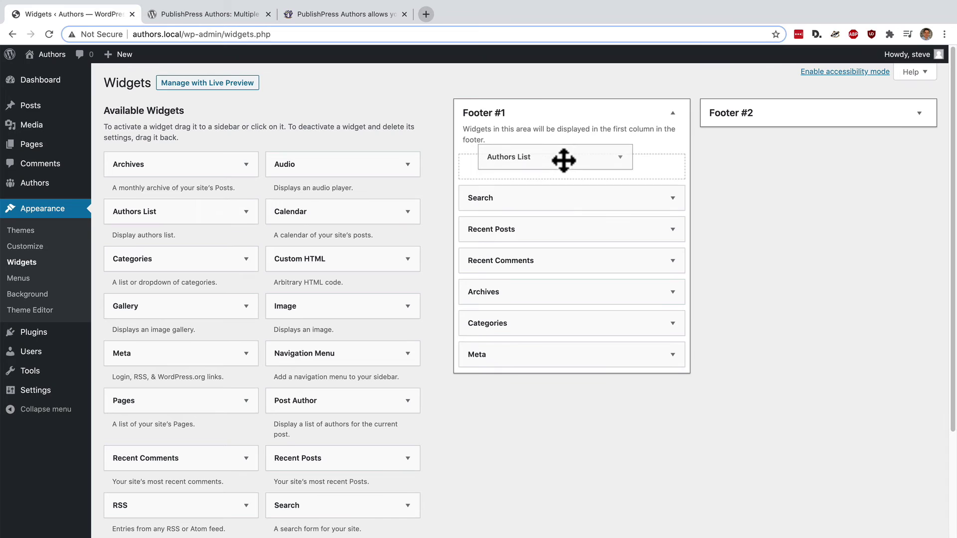
{"action": "left_click_drag", "start_coordinate": [564, 160], "coordinate": [563, 160]}
{"action": "scroll", "coordinate": [369, 310], "scroll_direction": "down", "scroll_amount": 1}
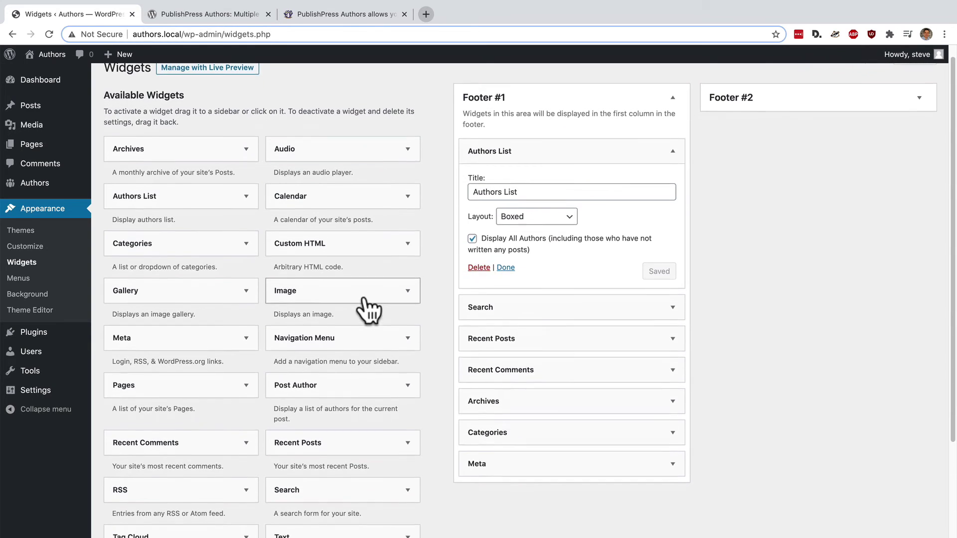
{"action": "left_click_drag", "start_coordinate": [333, 374], "coordinate": [550, 133]}
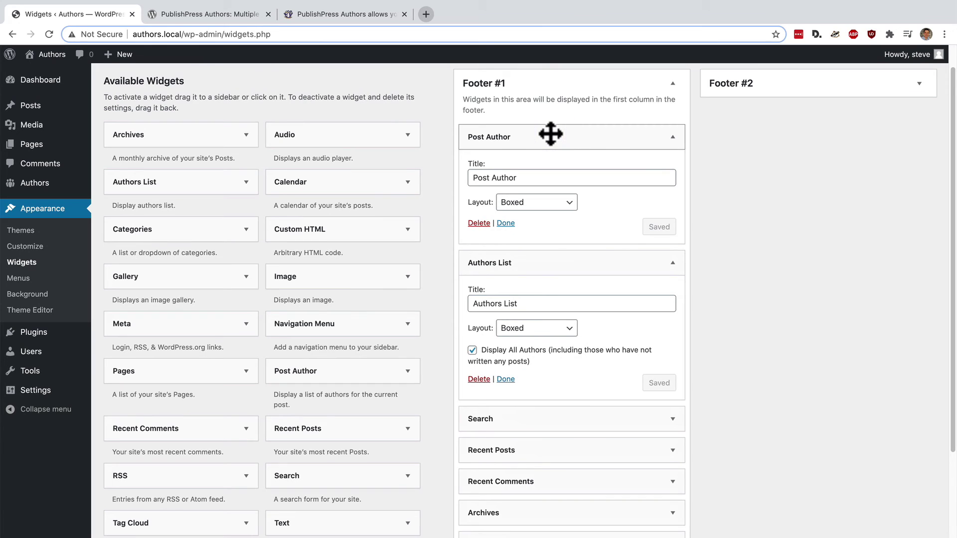
- Title the widgets 'Post Authors' and 'List of All My Authors' and save both
{"action": "left_click", "coordinate": [530, 178]}
{"action": "type", "text": "s"}
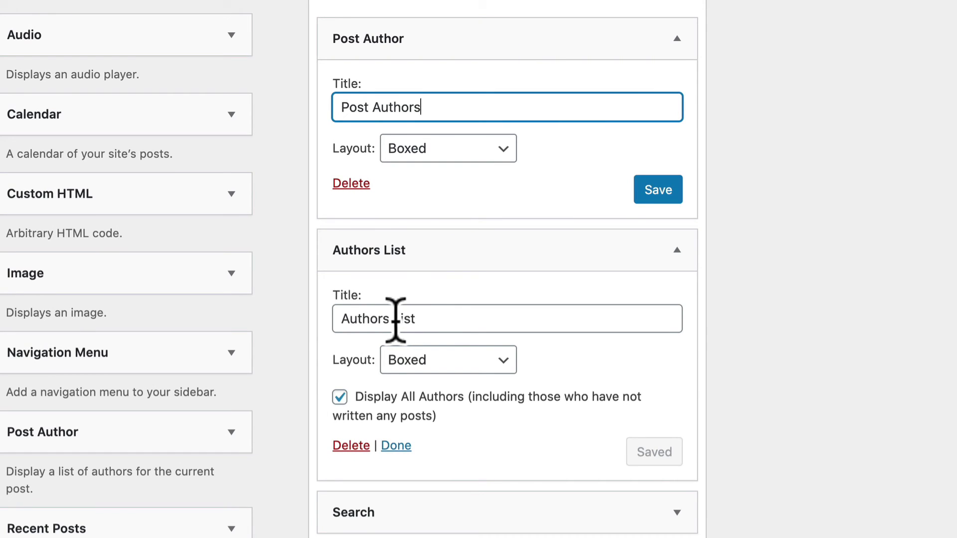
{"action": "left_click_drag", "start_coordinate": [394, 319], "coordinate": [292, 322]}
{"action": "key", "text": "BackSpace"}
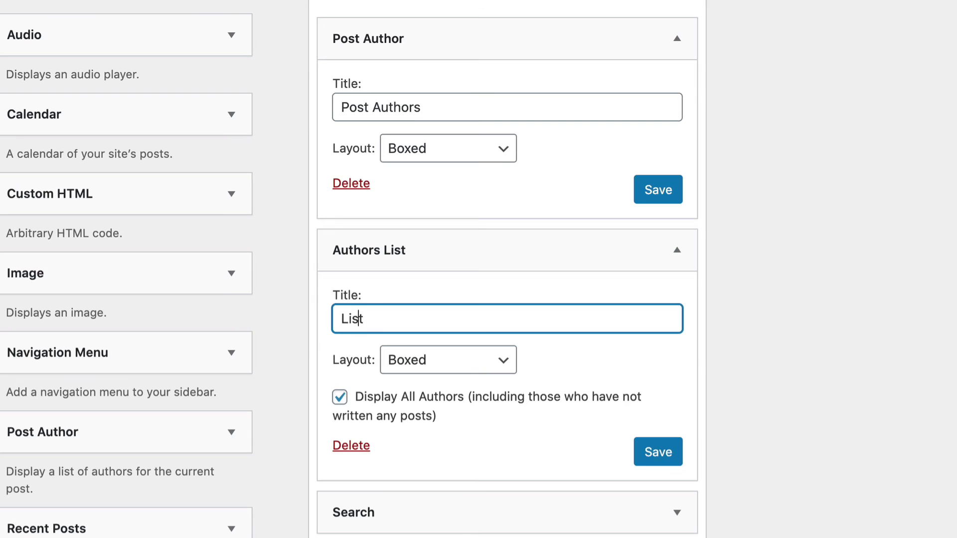
{"action": "type", "text": "of All My Au"}
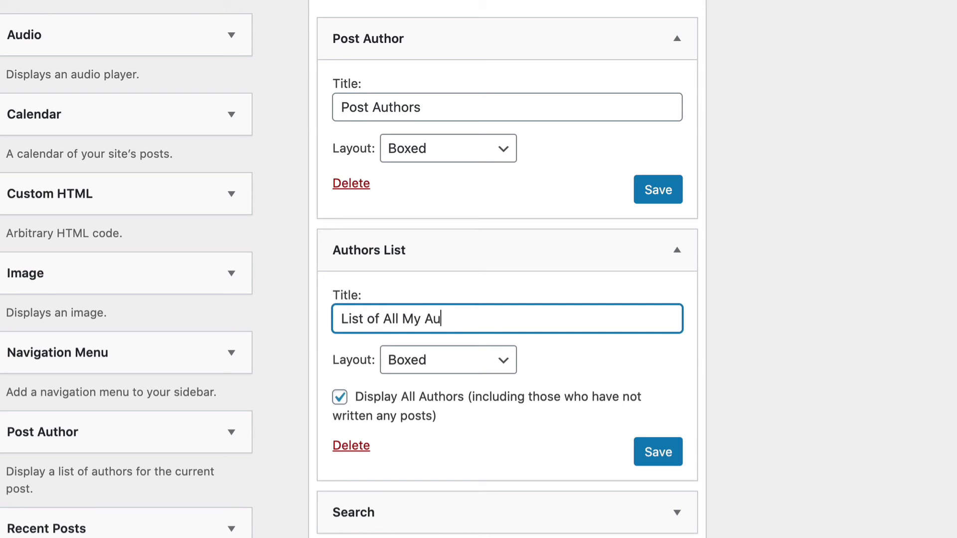
{"action": "type", "text": "thors"}
{"action": "left_click", "coordinate": [658, 452]}
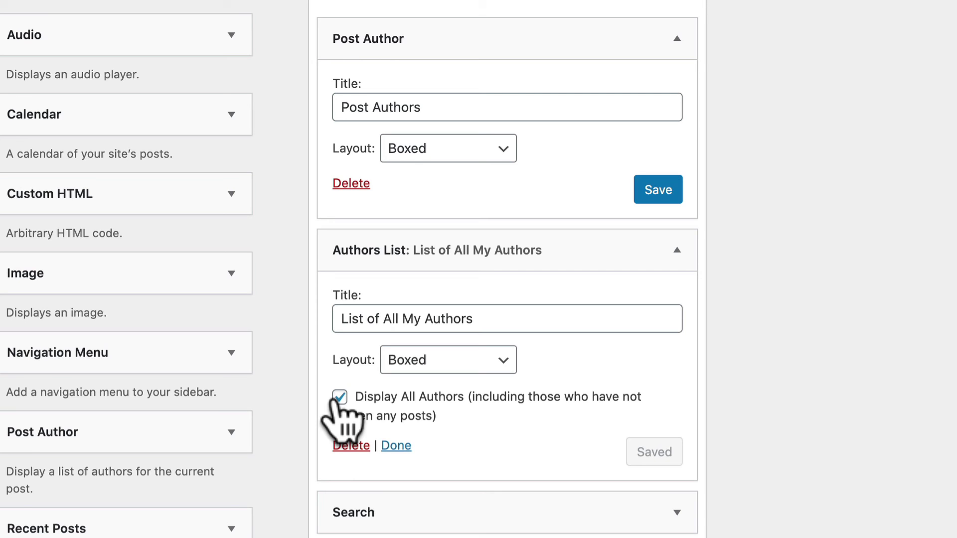
{"action": "left_click", "coordinate": [363, 107]}
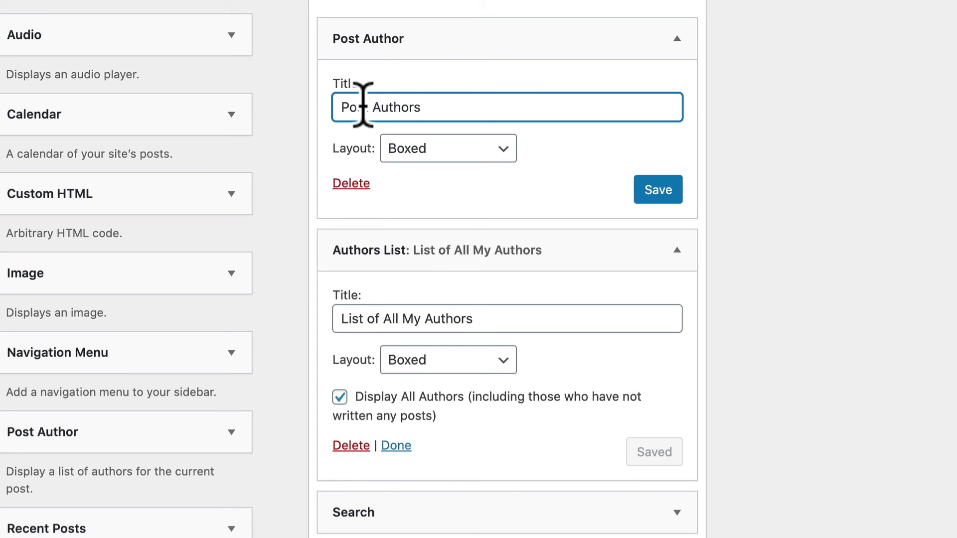
{"action": "left_click", "coordinate": [653, 192]}
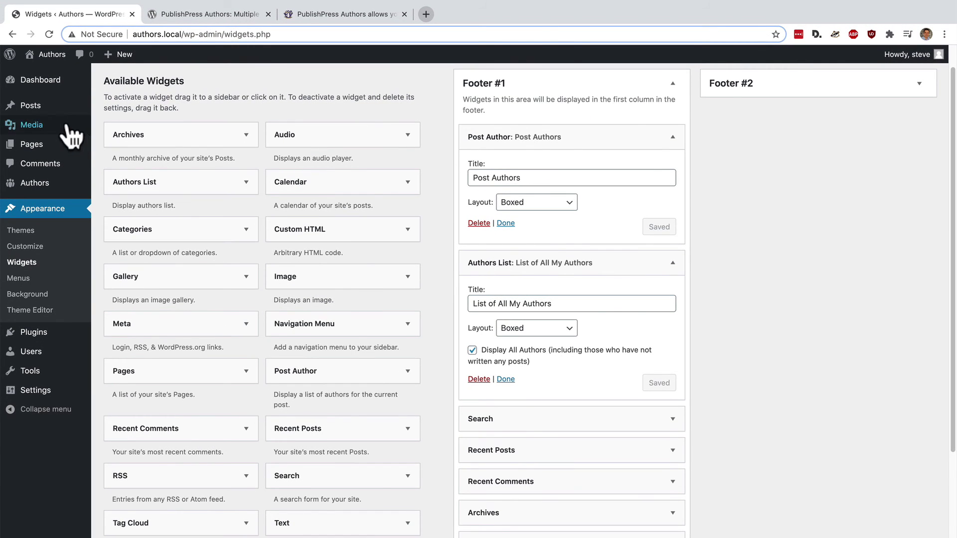
- View the Hello world! post live and scroll through its Post Authors and List of All My Authors widgets
{"action": "left_click", "coordinate": [37, 111]}
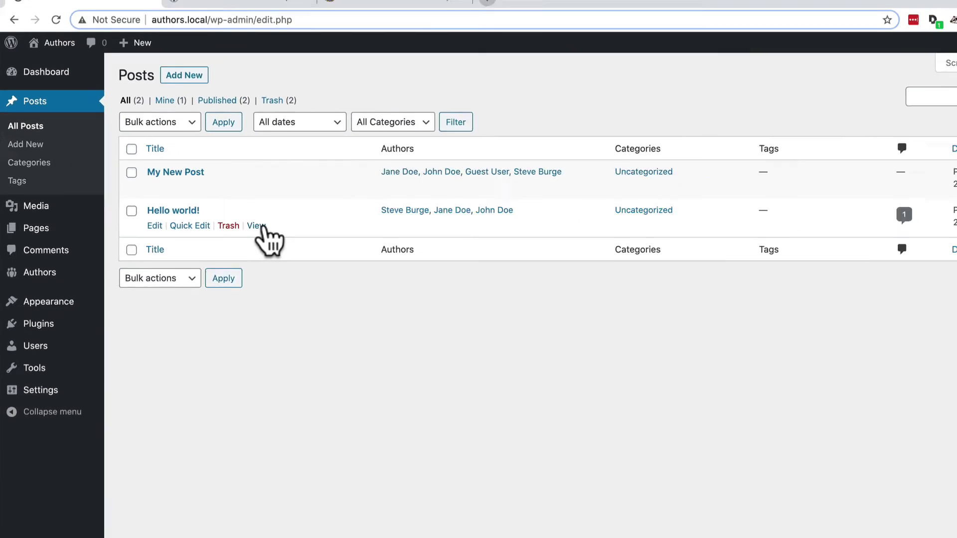
{"action": "left_click", "coordinate": [256, 225]}
{"action": "scroll", "coordinate": [230, 296], "scroll_direction": "down", "scroll_amount": 2}
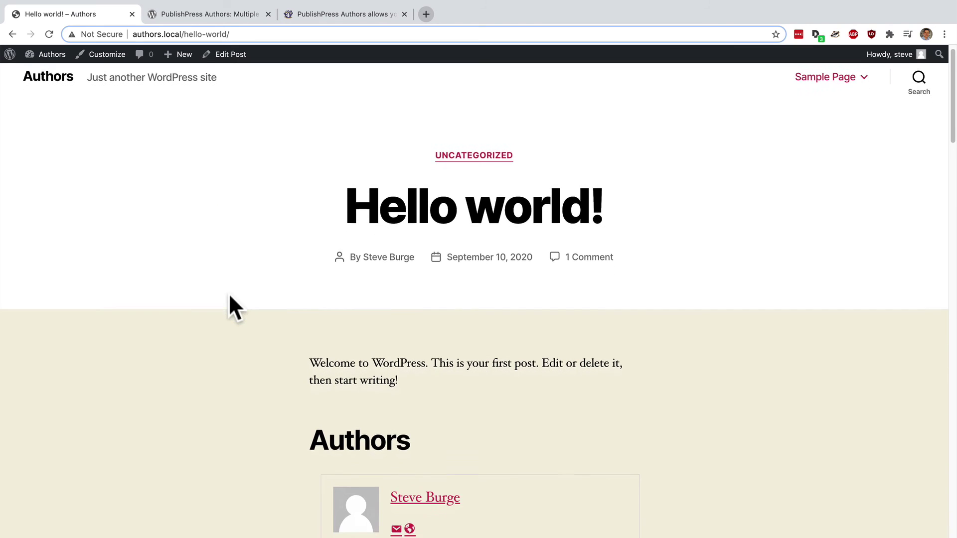
{"action": "scroll", "coordinate": [229, 295], "scroll_direction": "down", "scroll_amount": 2}
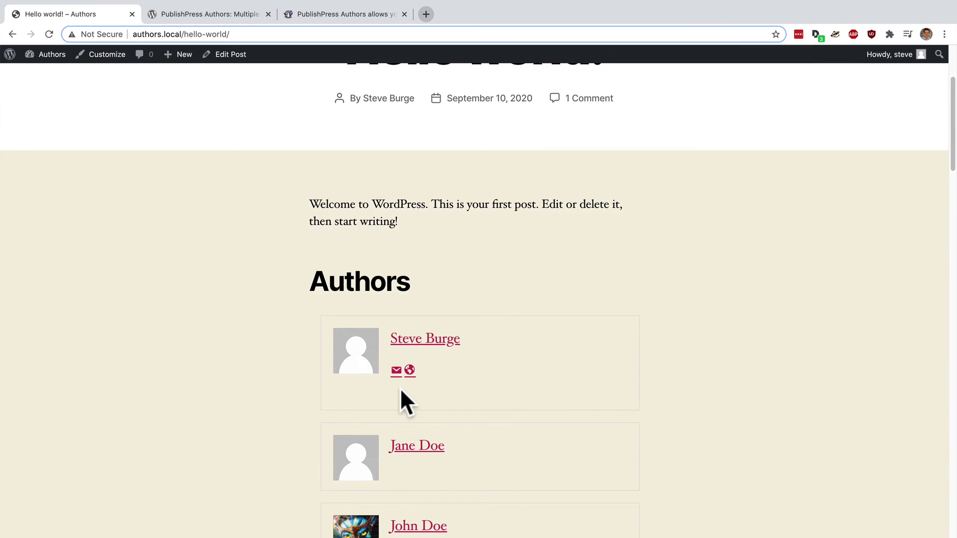
{"action": "scroll", "coordinate": [396, 392], "scroll_direction": "down", "scroll_amount": 1}
{"action": "scroll", "coordinate": [391, 387], "scroll_direction": "down", "scroll_amount": 8}
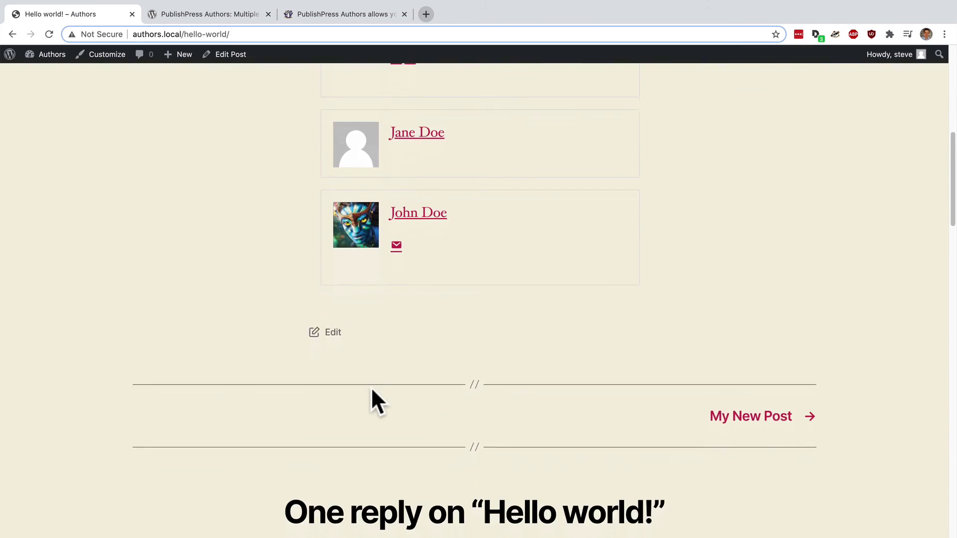
{"action": "scroll", "coordinate": [372, 387], "scroll_direction": "down", "scroll_amount": 12}
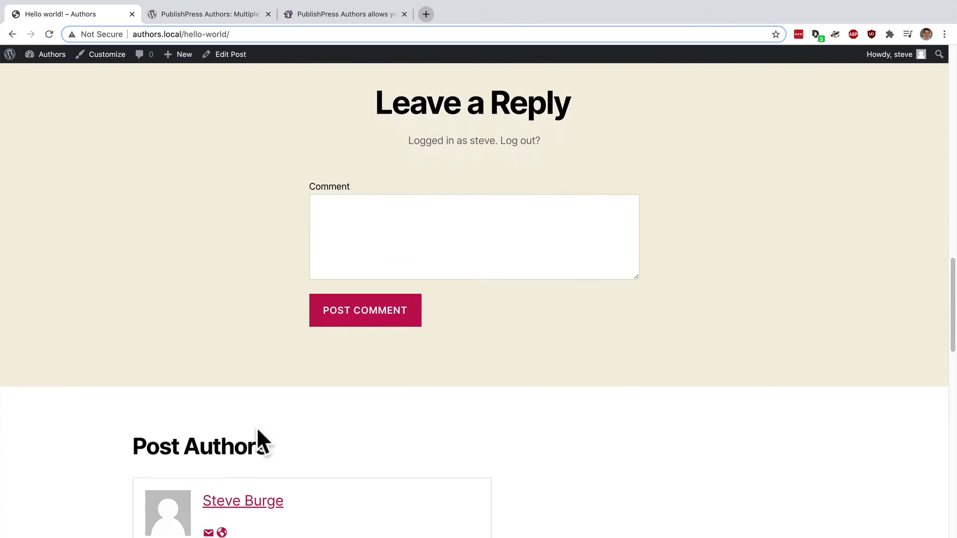
{"action": "scroll", "coordinate": [258, 429], "scroll_direction": "down", "scroll_amount": 4}
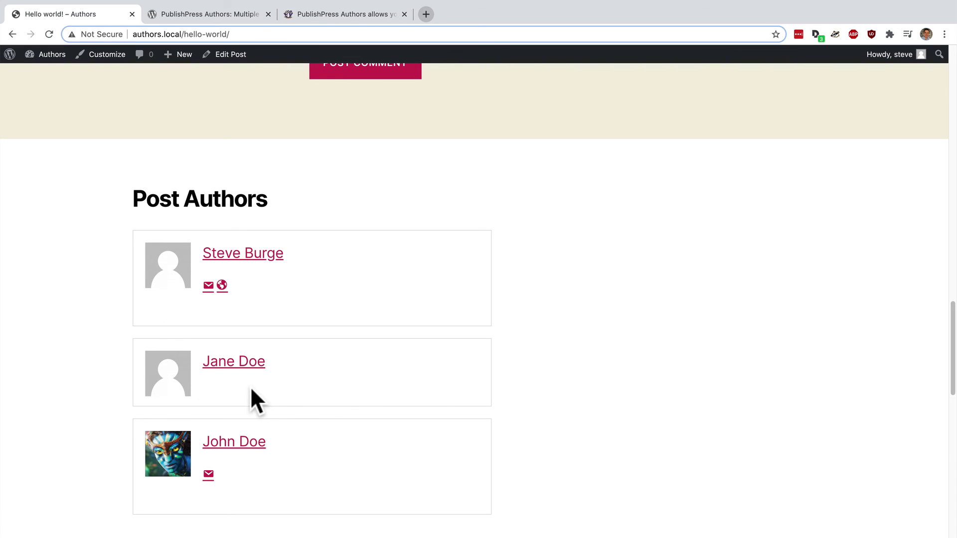
{"action": "scroll", "coordinate": [250, 387], "scroll_direction": "down", "scroll_amount": 6}
{"action": "scroll", "coordinate": [134, 420], "scroll_direction": "down", "scroll_amount": 5}
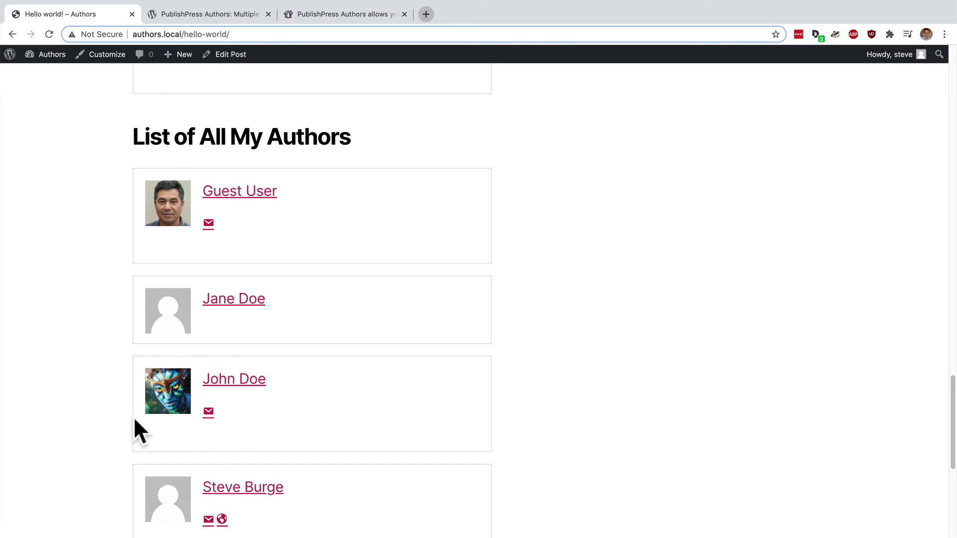
{"action": "scroll", "coordinate": [134, 416], "scroll_direction": "up", "scroll_amount": 11}
{"action": "scroll", "coordinate": [135, 420], "scroll_direction": "up", "scroll_amount": 6}
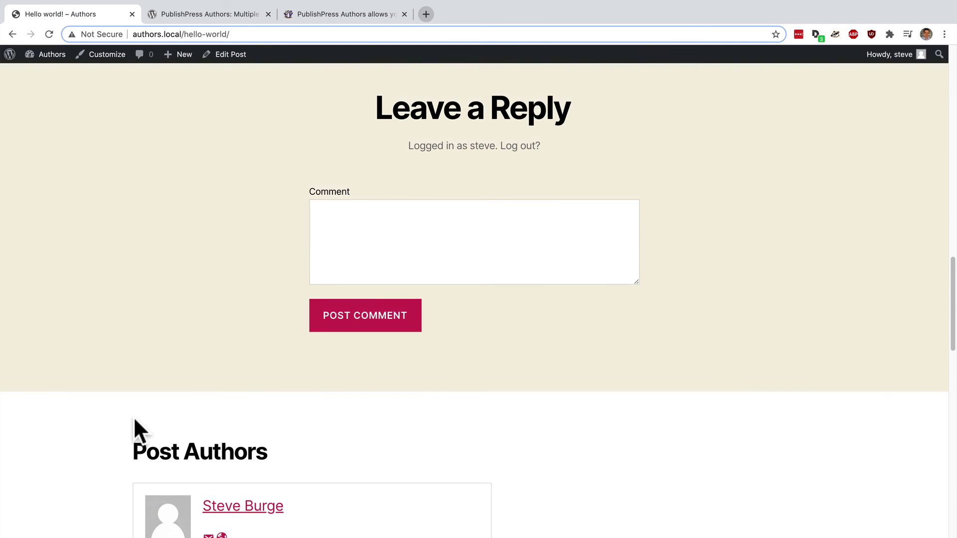
{"action": "scroll", "coordinate": [134, 417], "scroll_direction": "up", "scroll_amount": 13}
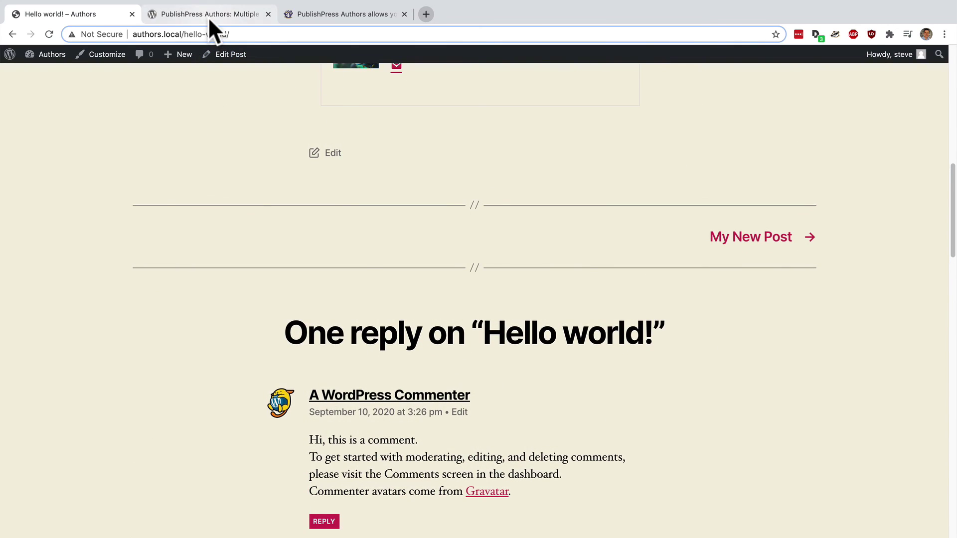
- Check the WordPress.org PublishPress Authors listing, then the PublishPress Authors page on publishpress.com
{"action": "left_click", "coordinate": [208, 15]}
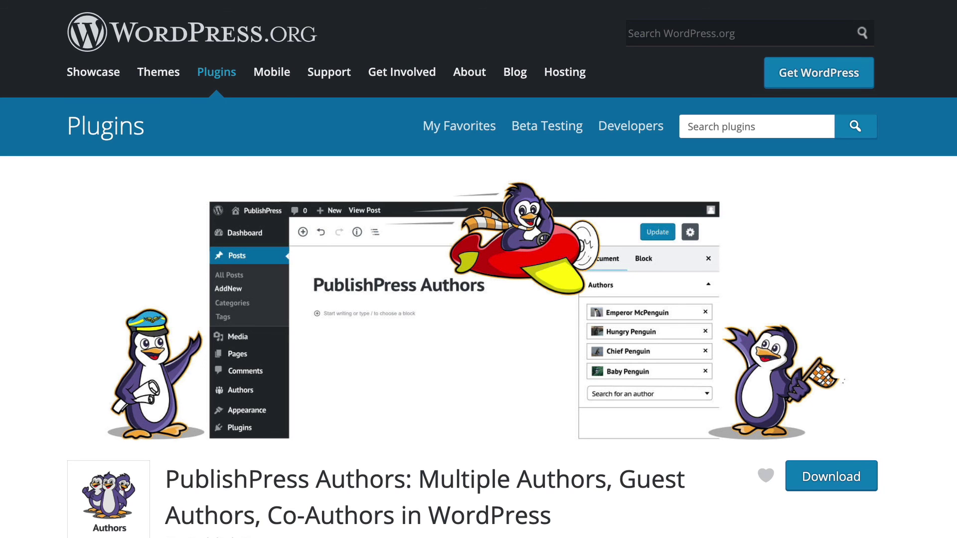
{"action": "left_click", "coordinate": [321, 14]}
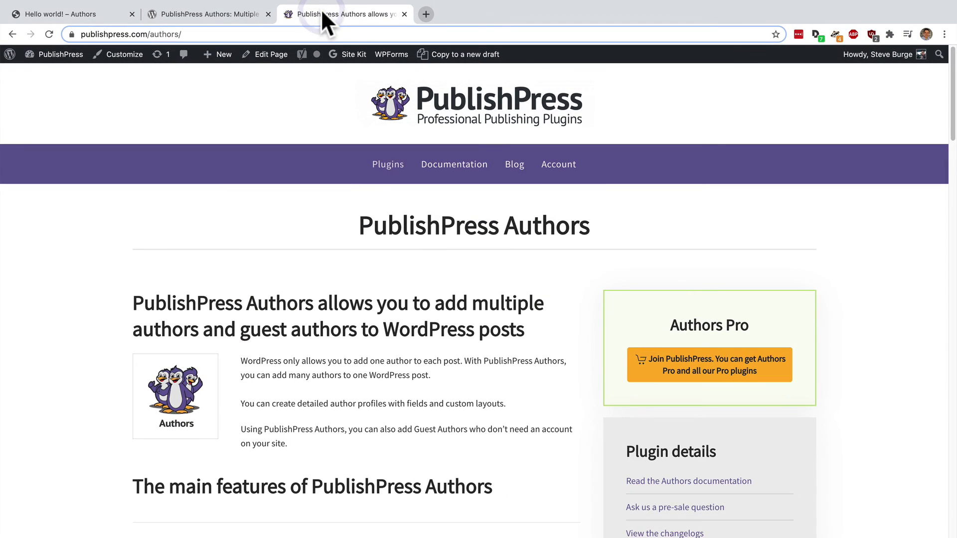